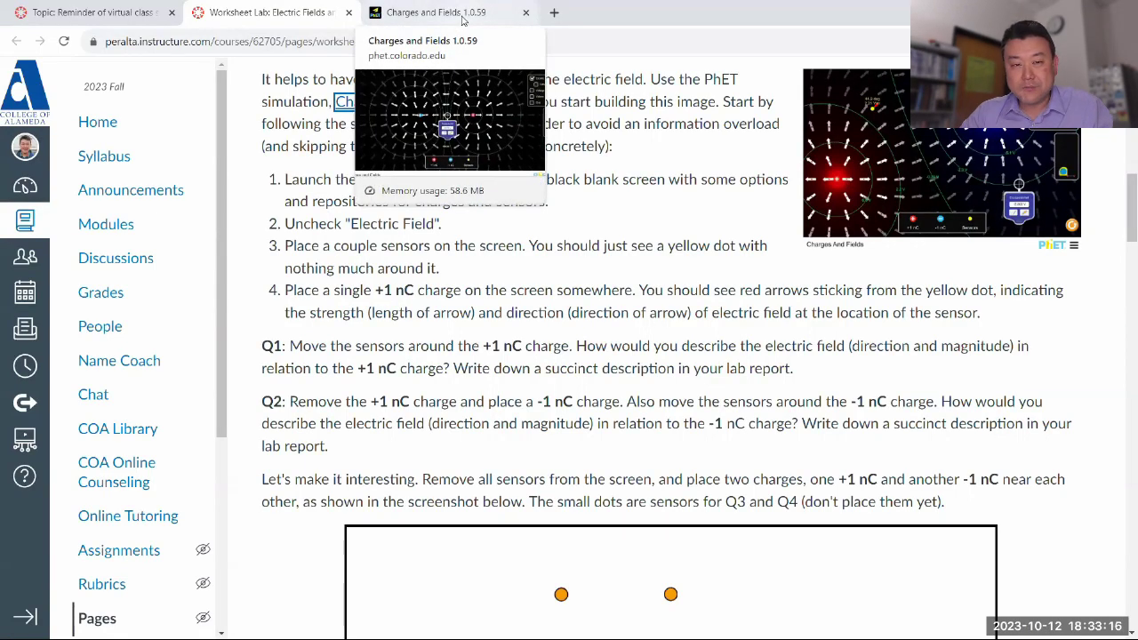
- Close the Charges and Fields and worksheet tabs, then switch to the 3-D Electrostatic Field Simulation
{"action": "middle_click", "coordinate": [462, 19]}
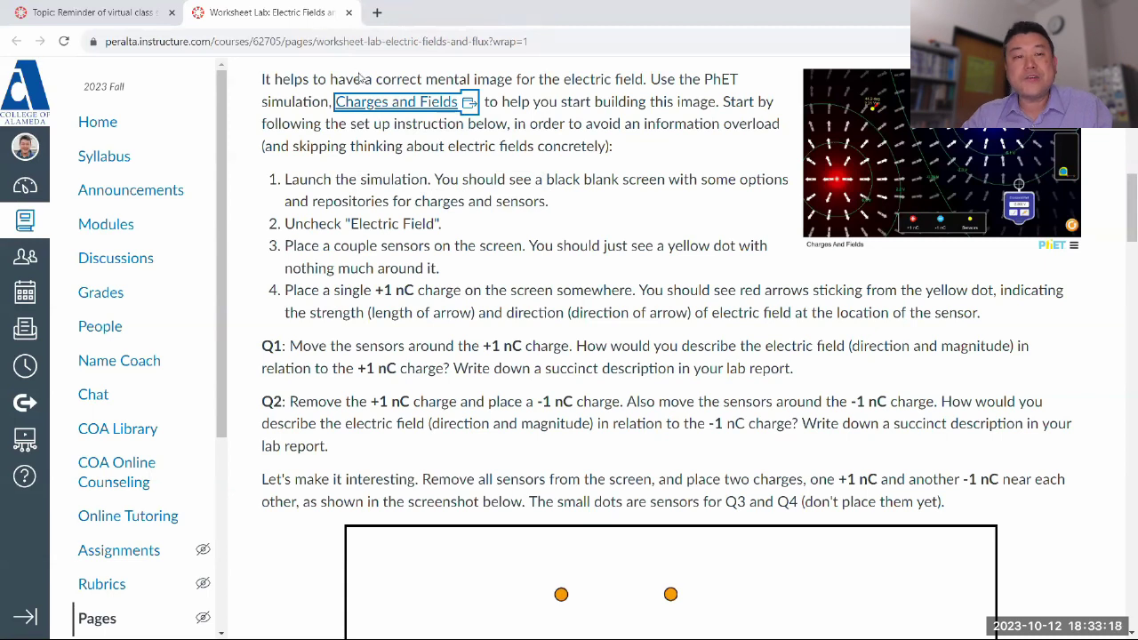
{"action": "key", "text": "ctrl+w"}
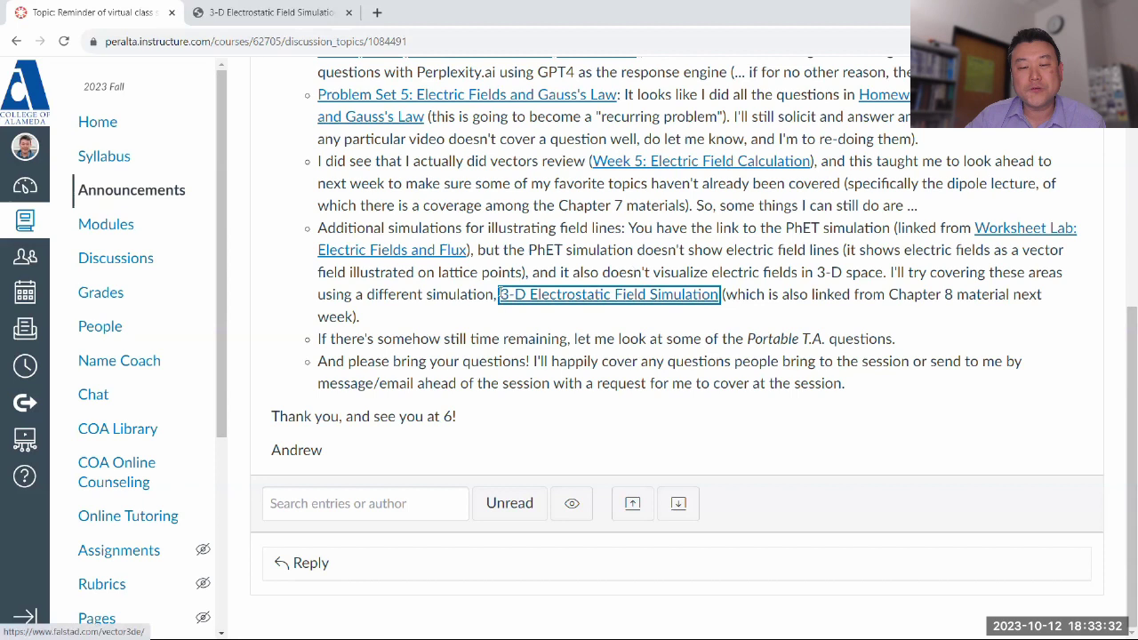
{"action": "left_click_drag", "start_coordinate": [533, 295], "coordinate": [745, 295]}
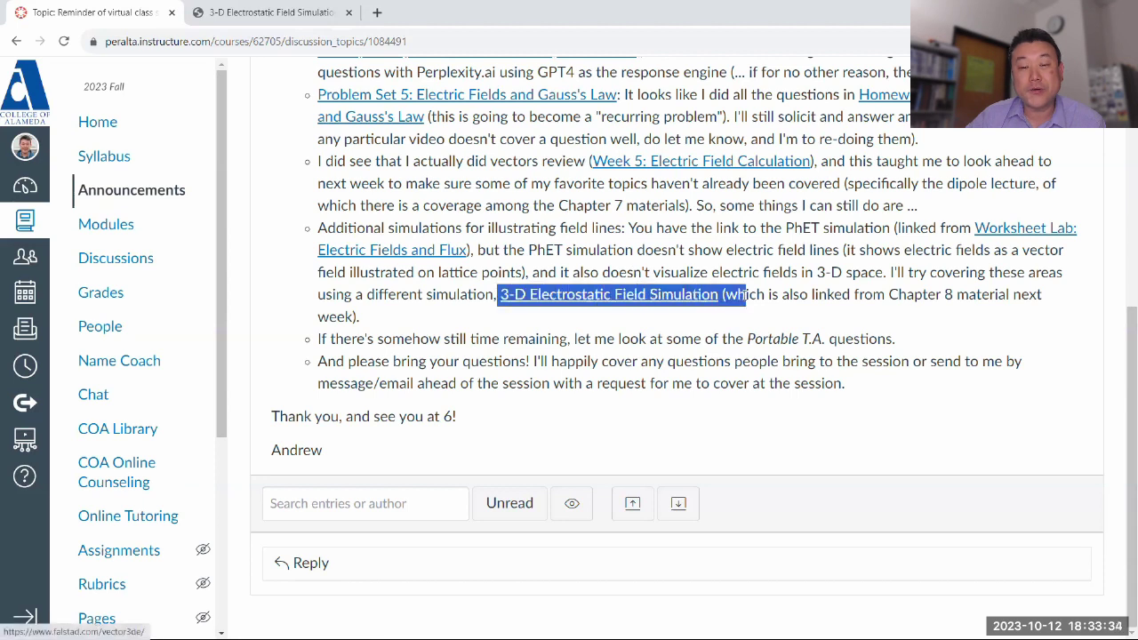
{"action": "left_click", "coordinate": [771, 274]}
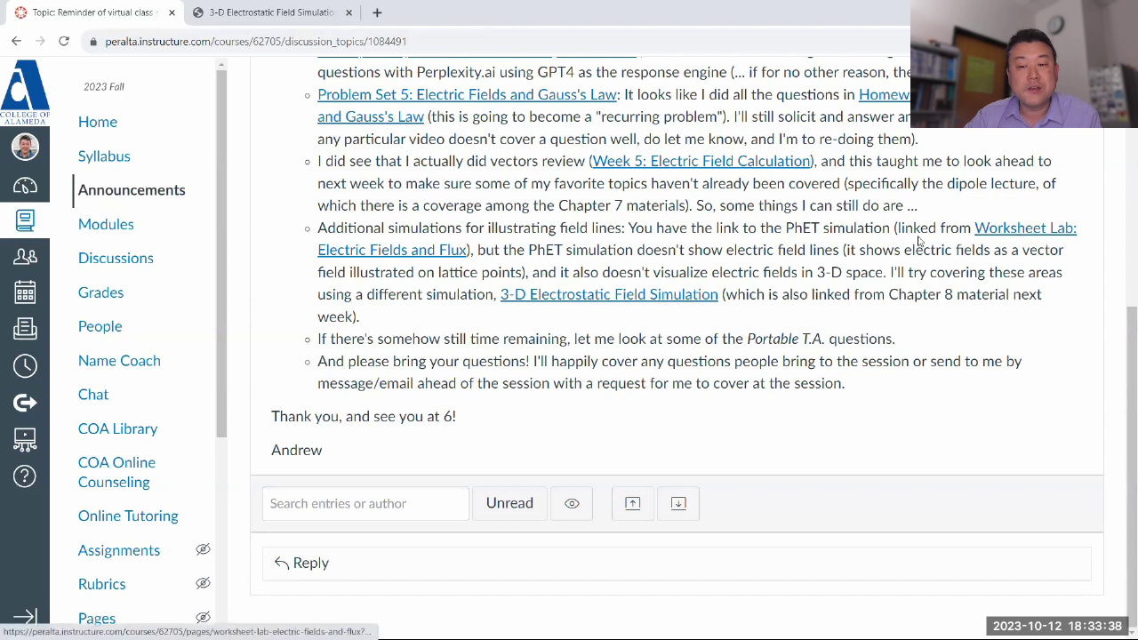
{"action": "left_click", "coordinate": [291, 9]}
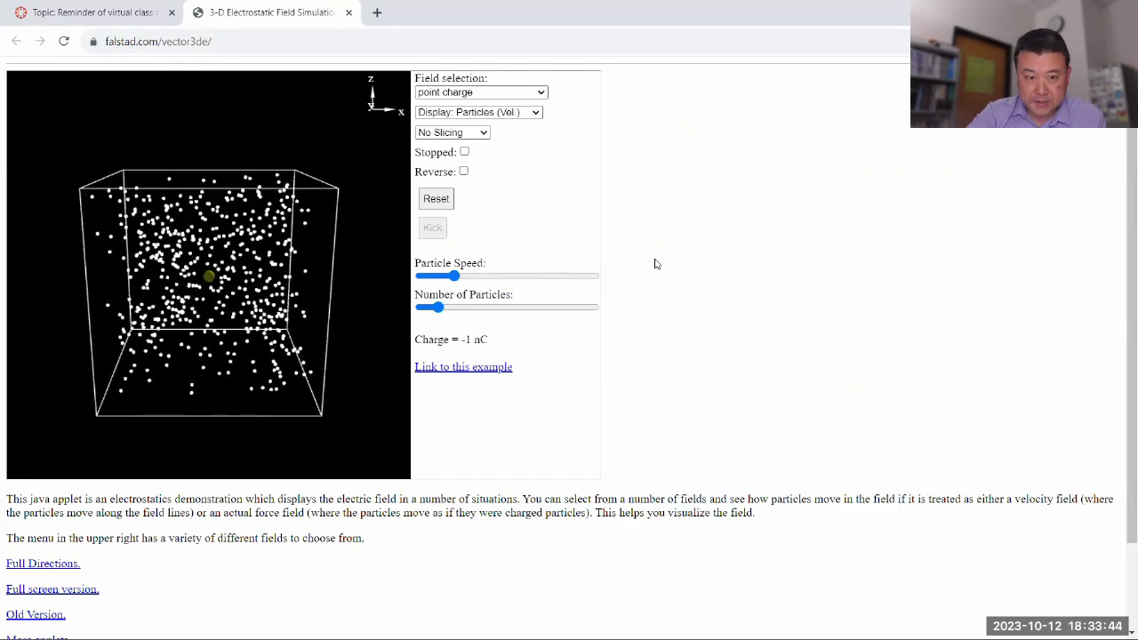
- Make the simulation full screen and look over the Display and Field selection lists
{"action": "key", "text": "F11"}
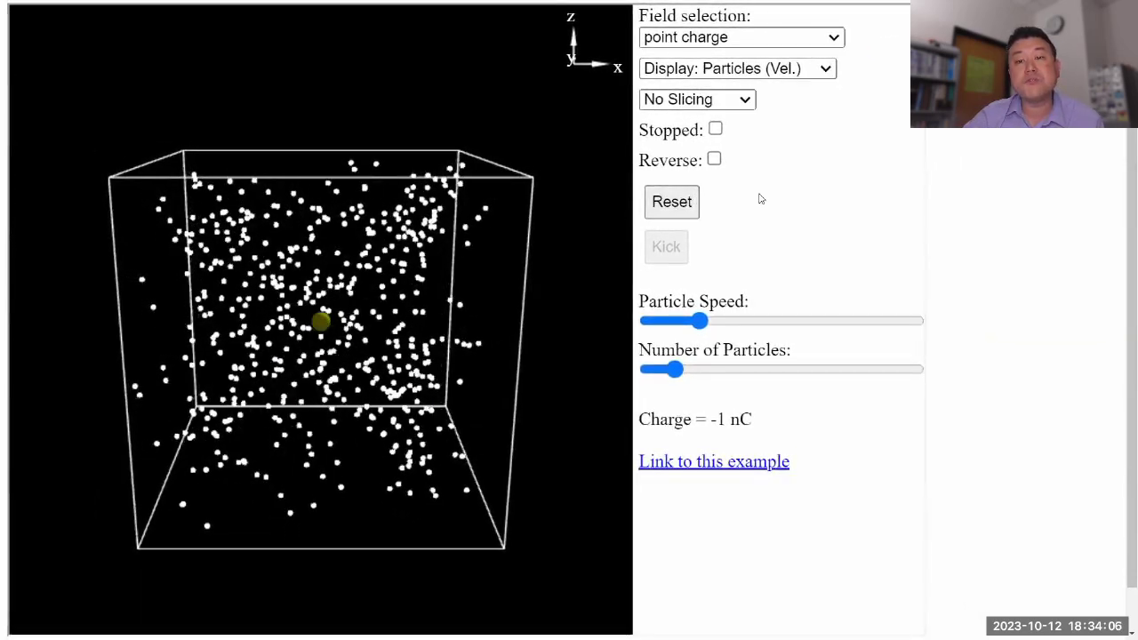
{"action": "left_click", "coordinate": [825, 70]}
{"action": "left_click", "coordinate": [826, 71]}
{"action": "left_click", "coordinate": [831, 39]}
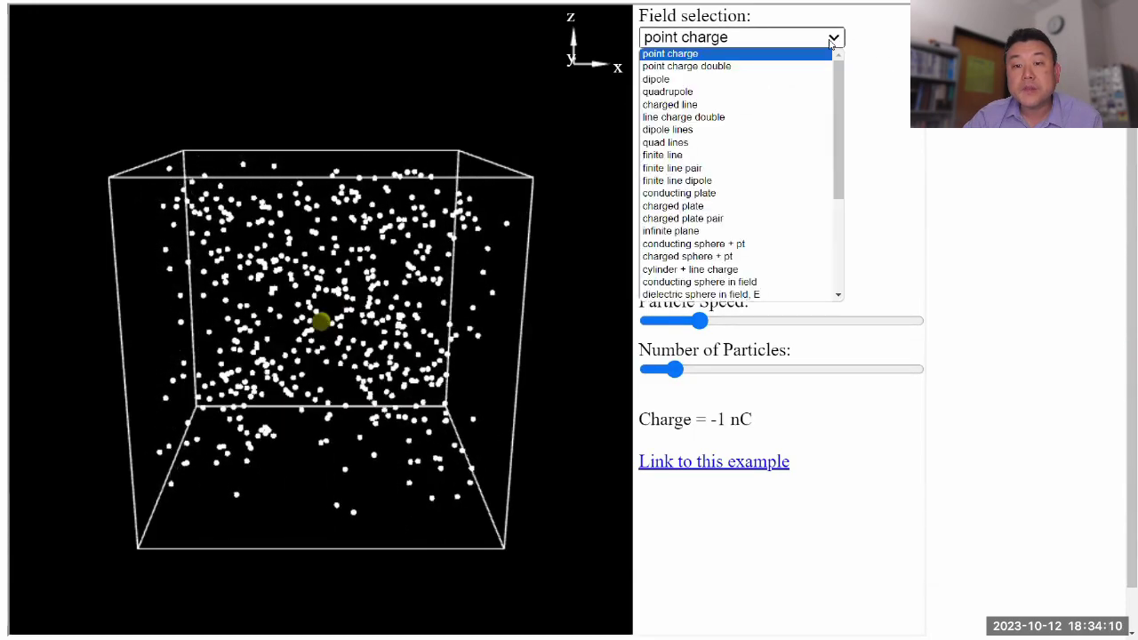
{"action": "scroll", "coordinate": [702, 78], "scroll_direction": "down", "scroll_amount": 2}
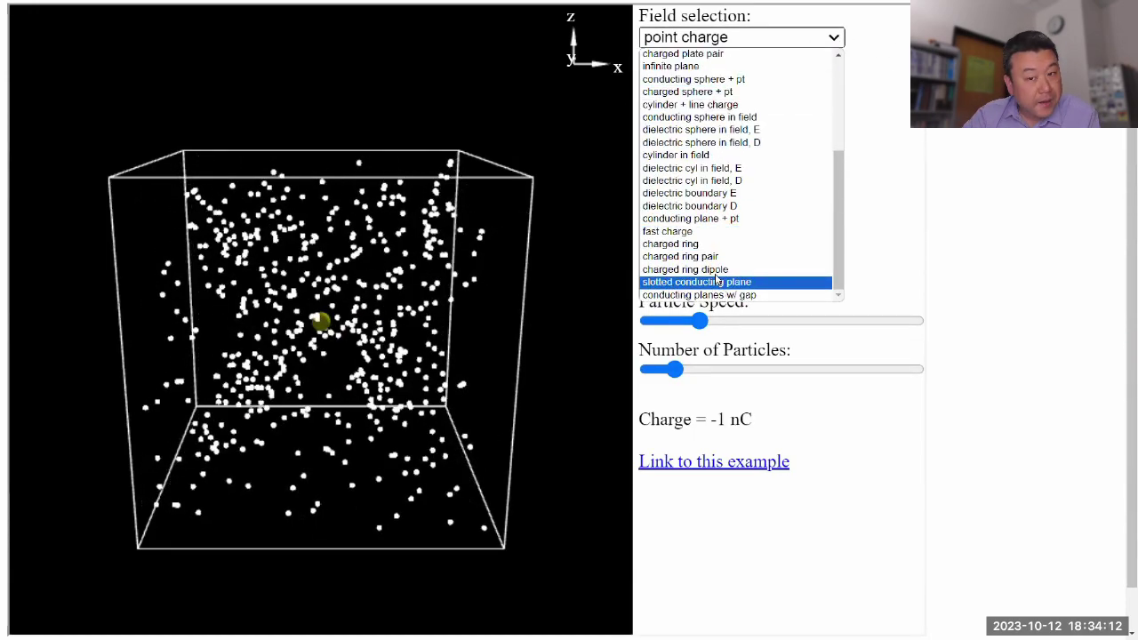
{"action": "scroll", "coordinate": [717, 280], "scroll_direction": "up", "scroll_amount": 3}
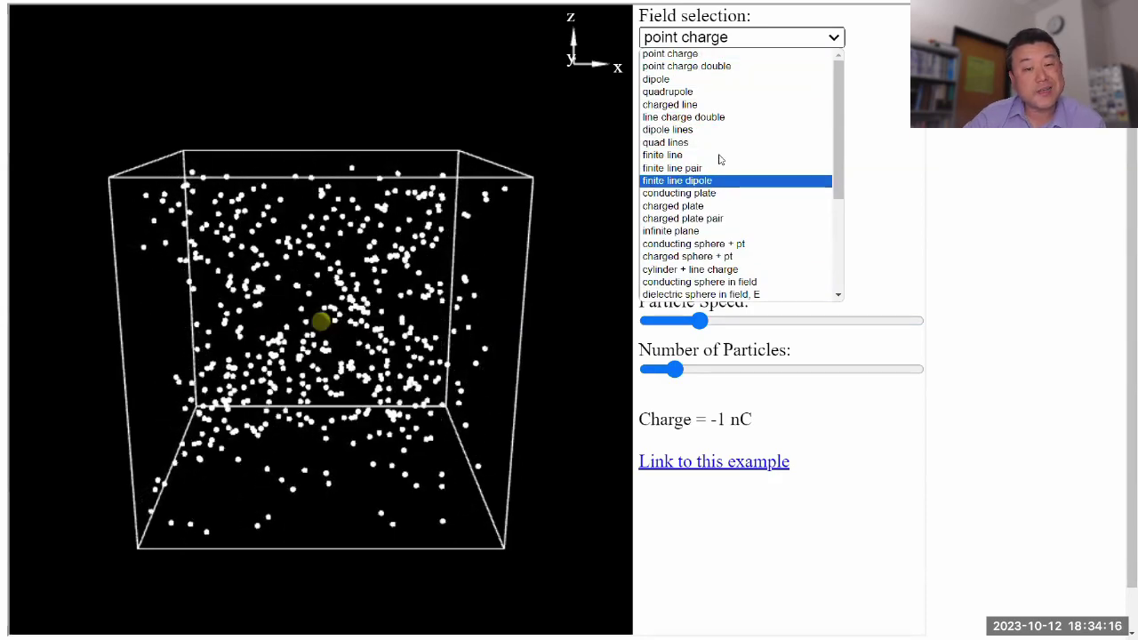
- Orbit the point-charge box and Reset so the particles re-spread evenly
{"action": "left_click_drag", "start_coordinate": [418, 266], "coordinate": [570, 105]}
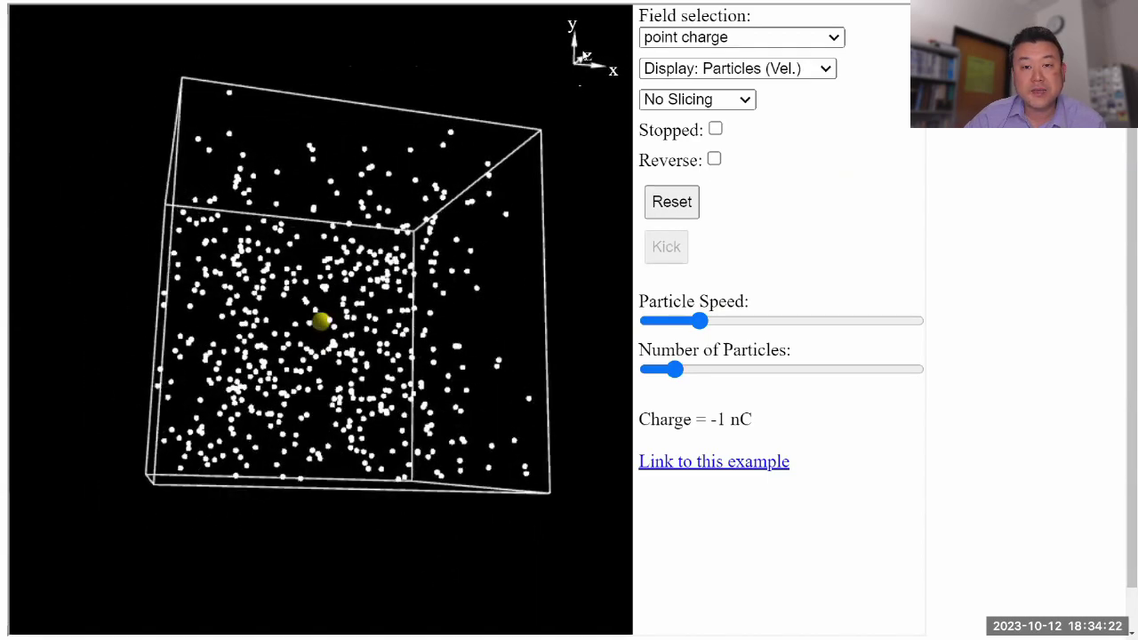
{"action": "left_click_drag", "start_coordinate": [426, 200], "coordinate": [323, 246]}
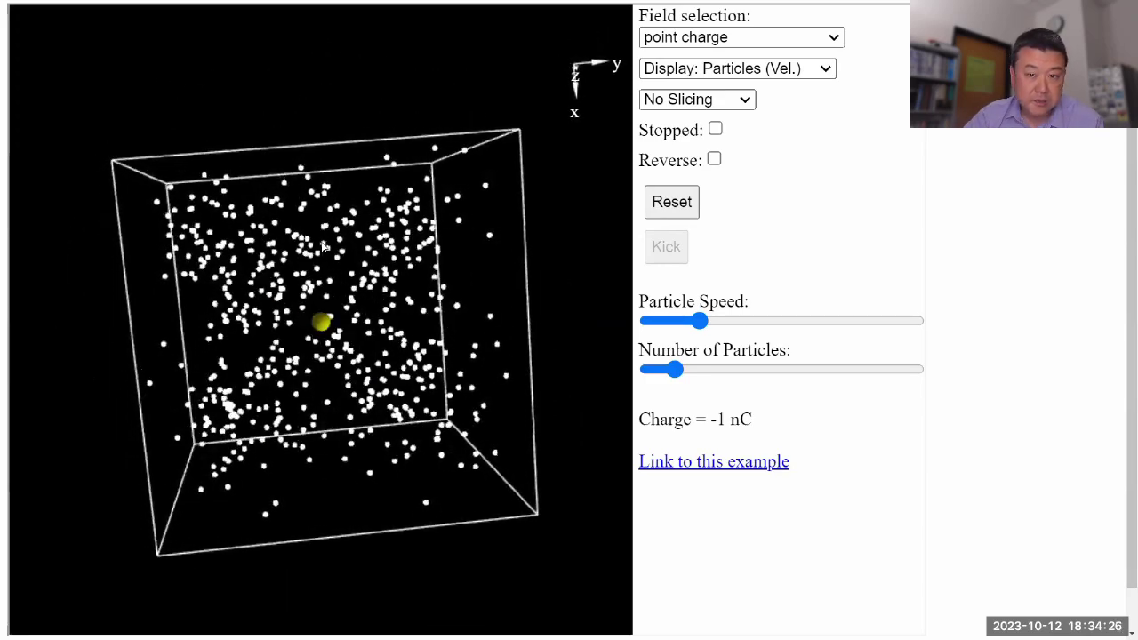
{"action": "left_click", "coordinate": [671, 203]}
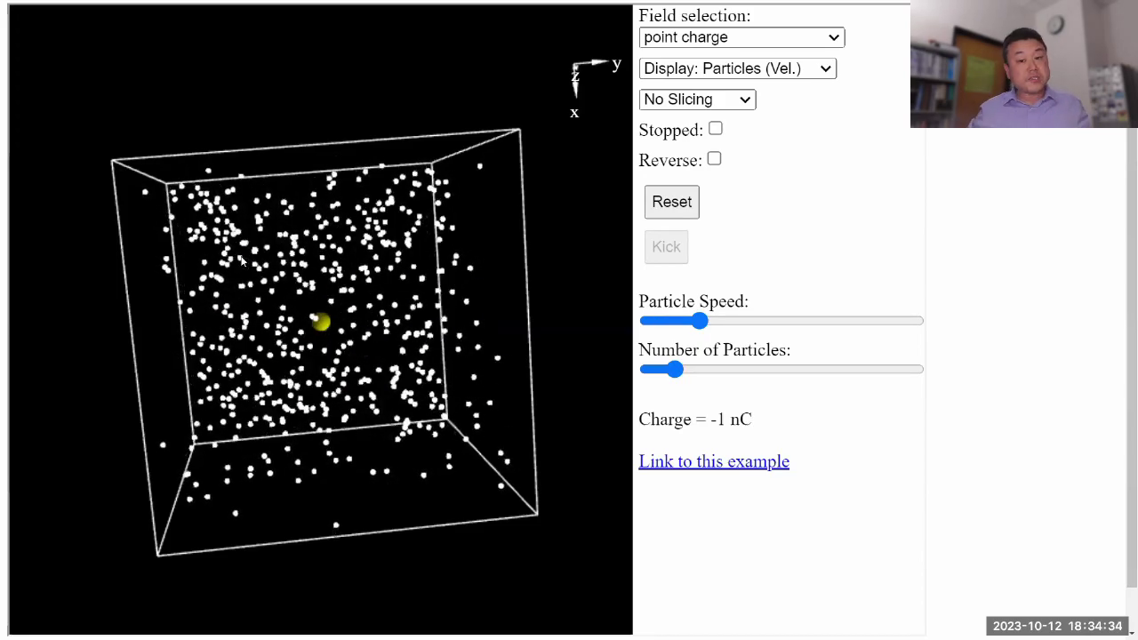
{"action": "left_click_drag", "start_coordinate": [206, 210], "coordinate": [423, 286]}
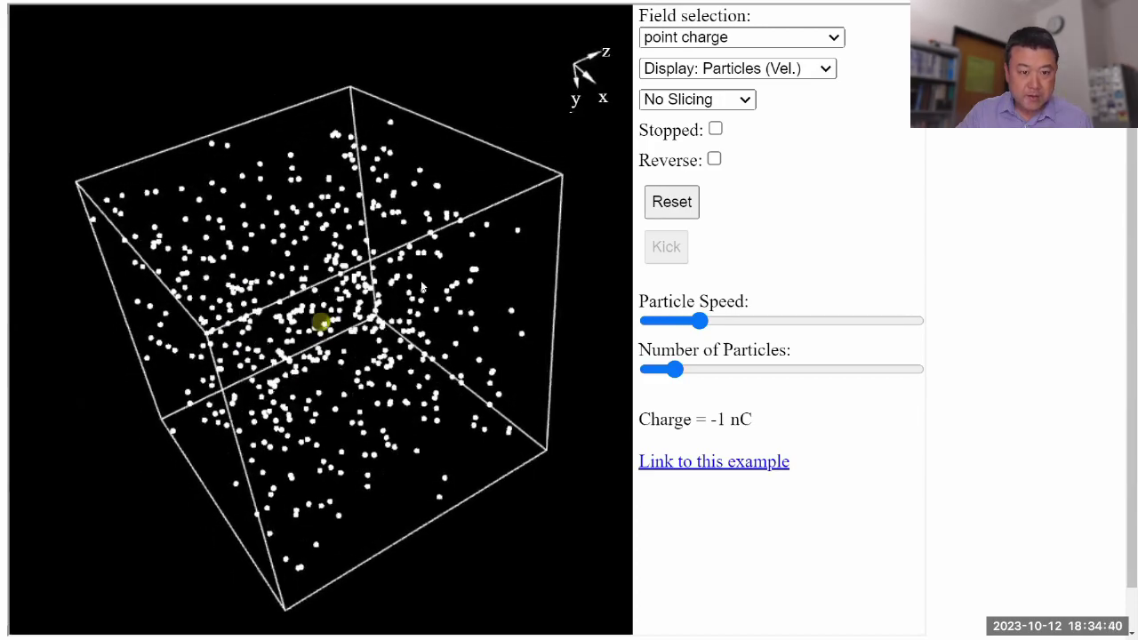
- Switch the display to Particles (Force), then Equipotentials, and tilt to view the z = 0 rings
{"action": "left_click", "coordinate": [770, 75]}
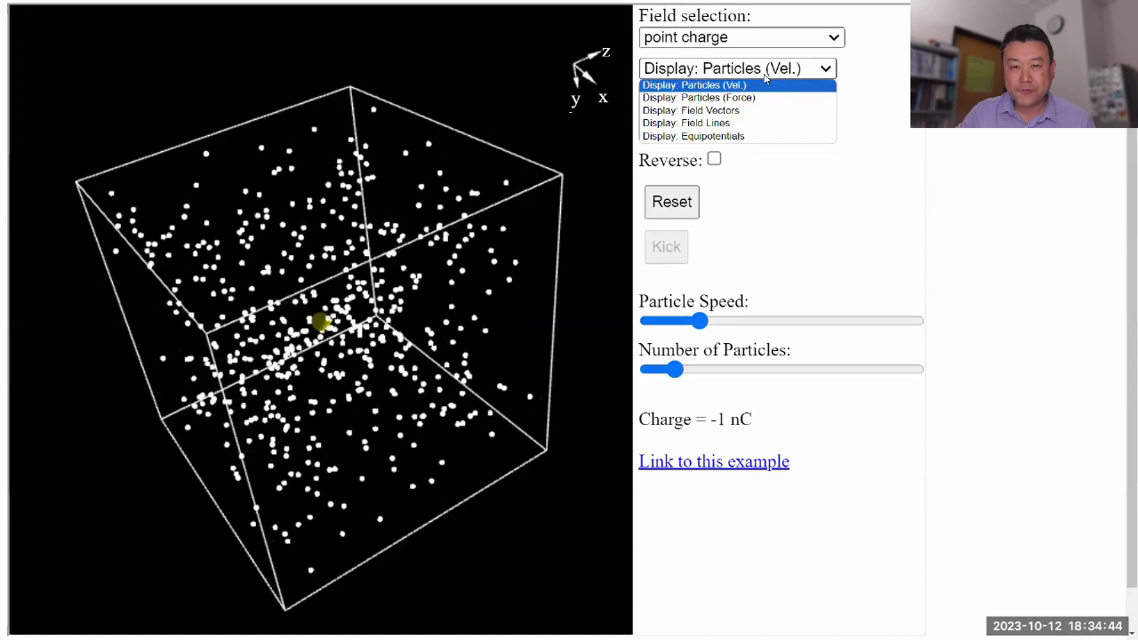
{"action": "left_click", "coordinate": [745, 98]}
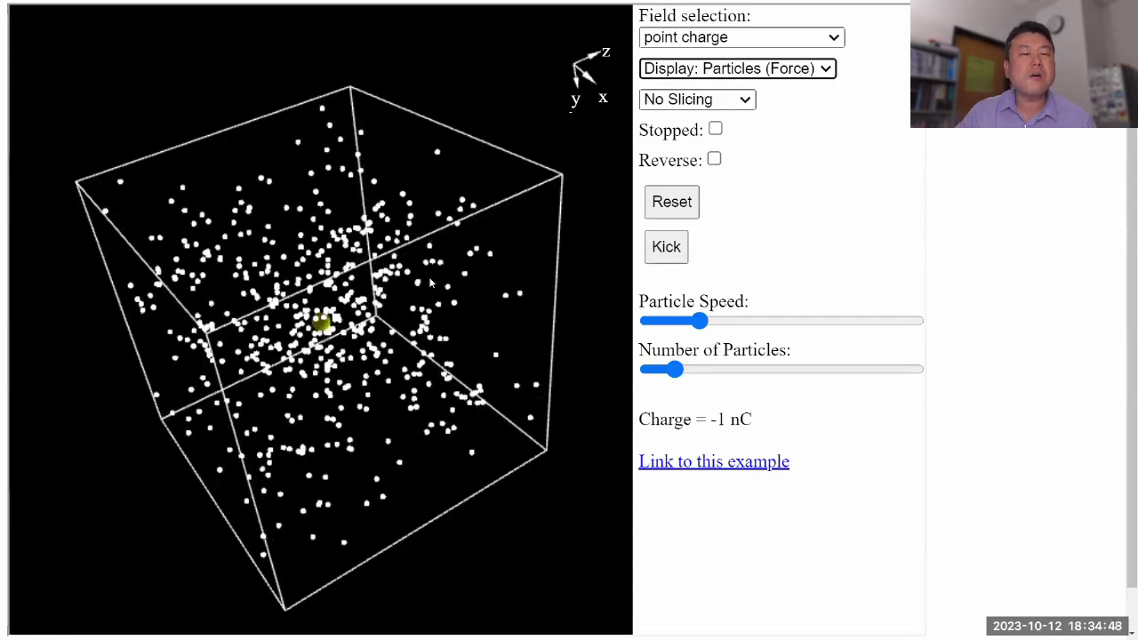
{"action": "left_click", "coordinate": [734, 70]}
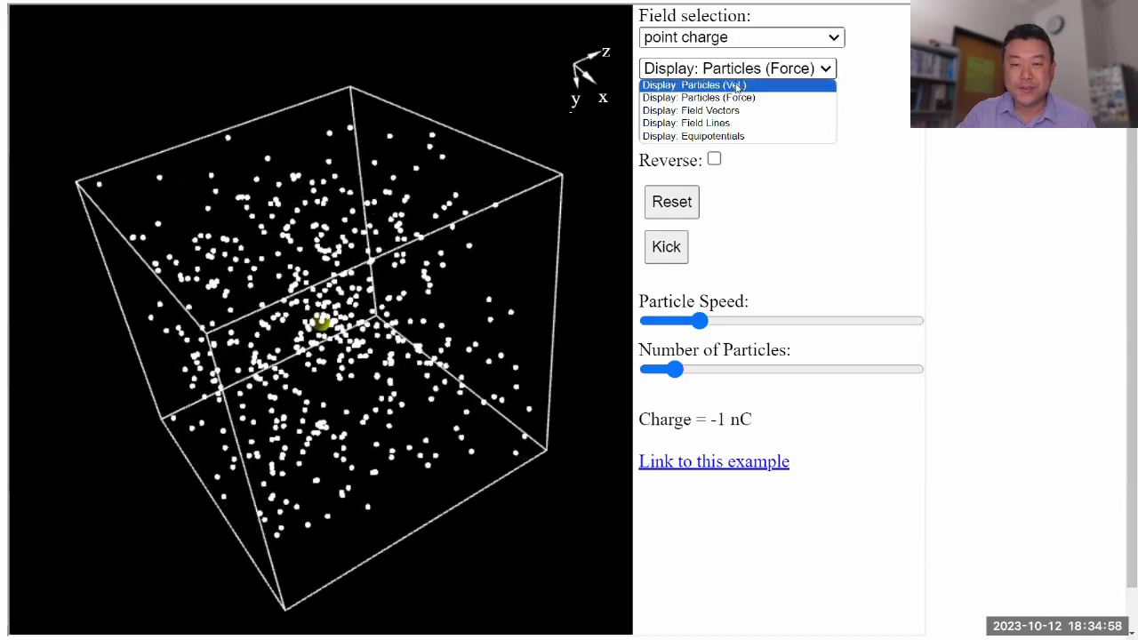
{"action": "left_click", "coordinate": [690, 136]}
{"action": "left_click_drag", "start_coordinate": [509, 266], "coordinate": [721, 267]}
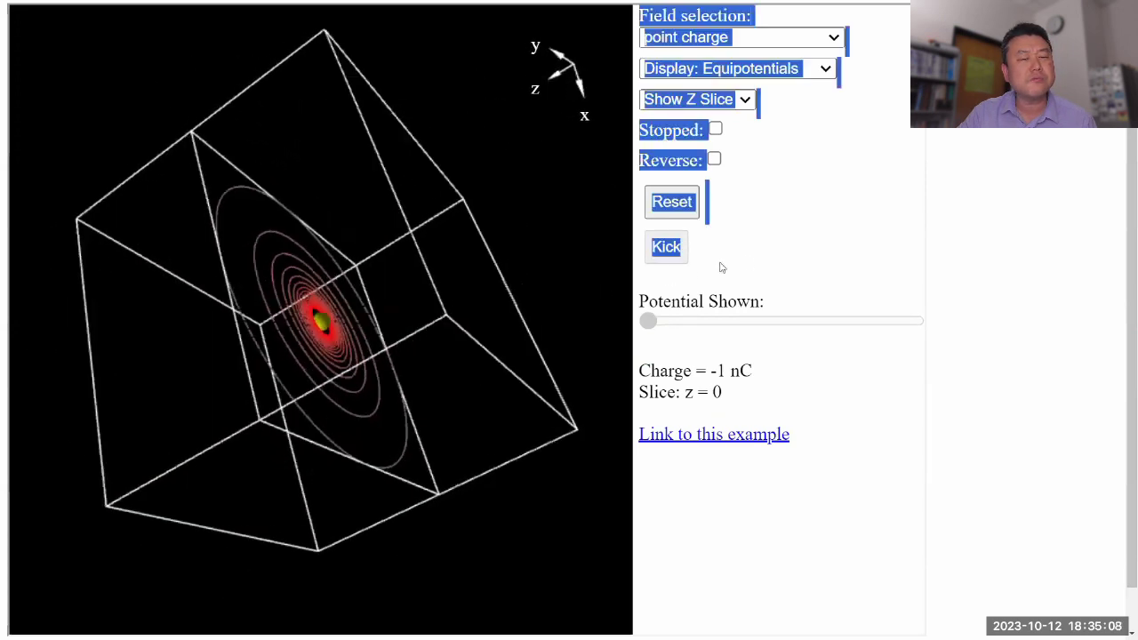
{"action": "left_click_drag", "start_coordinate": [545, 261], "coordinate": [614, 151]}
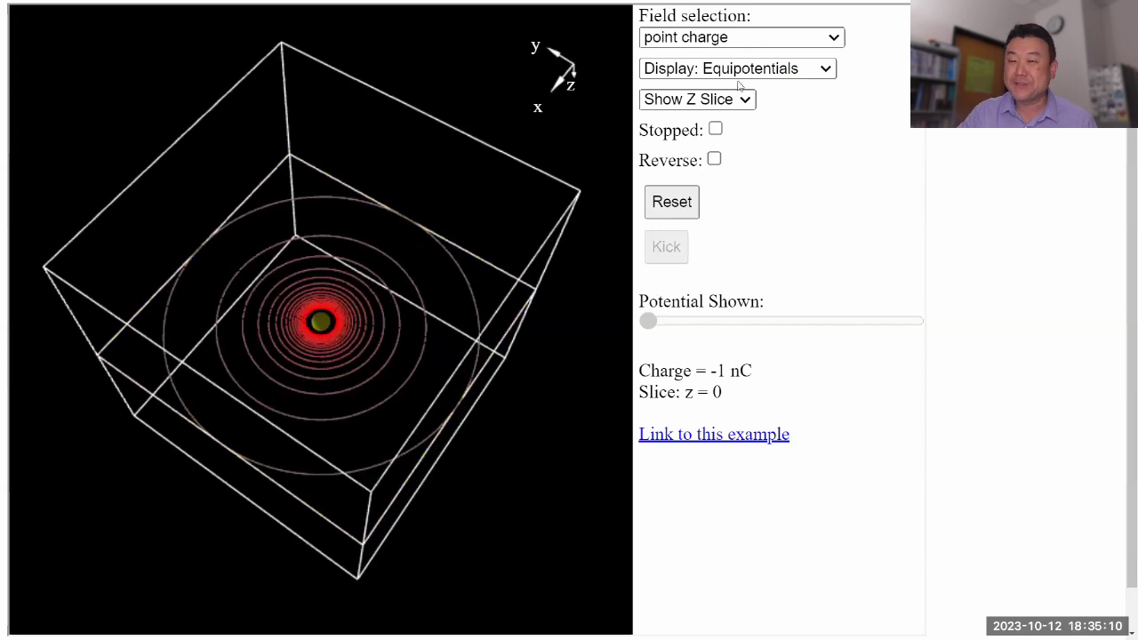
{"action": "left_click", "coordinate": [737, 75]}
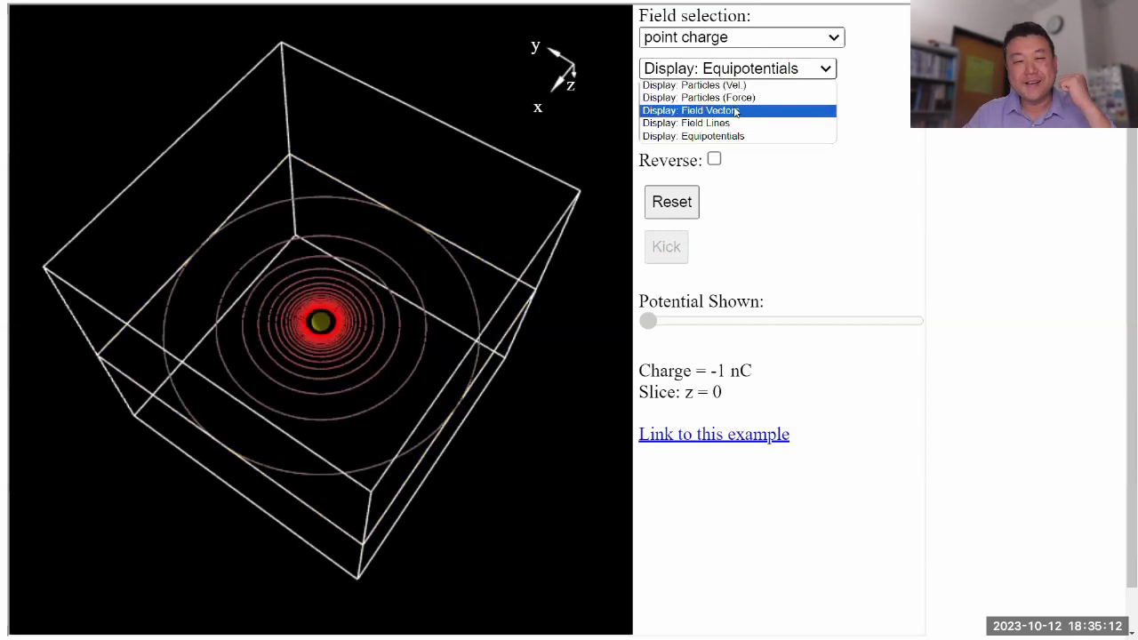
- Switch the display to Field Vectors and rotate the box to a higher view
{"action": "left_click", "coordinate": [735, 111]}
{"action": "left_click", "coordinate": [429, 374]}
{"action": "left_click_drag", "start_coordinate": [509, 435], "coordinate": [534, 214]}
{"action": "left_click_drag", "start_coordinate": [404, 383], "coordinate": [680, 115]}
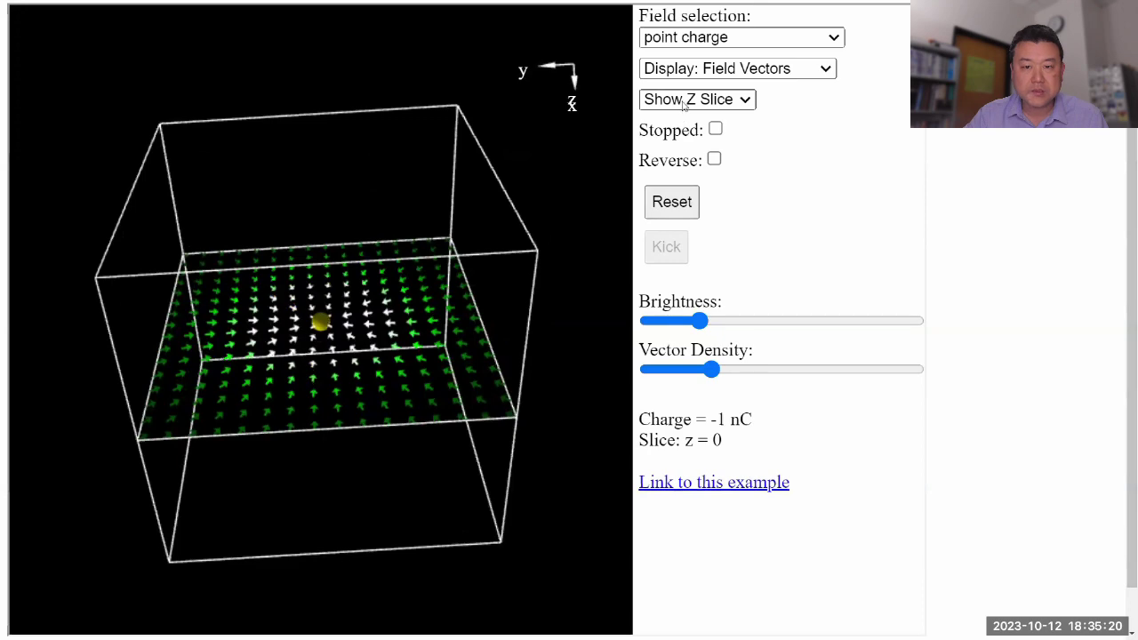
- Set slicing to No Slicing so vectors fill the whole box, and rotate it
{"action": "left_click", "coordinate": [682, 101]}
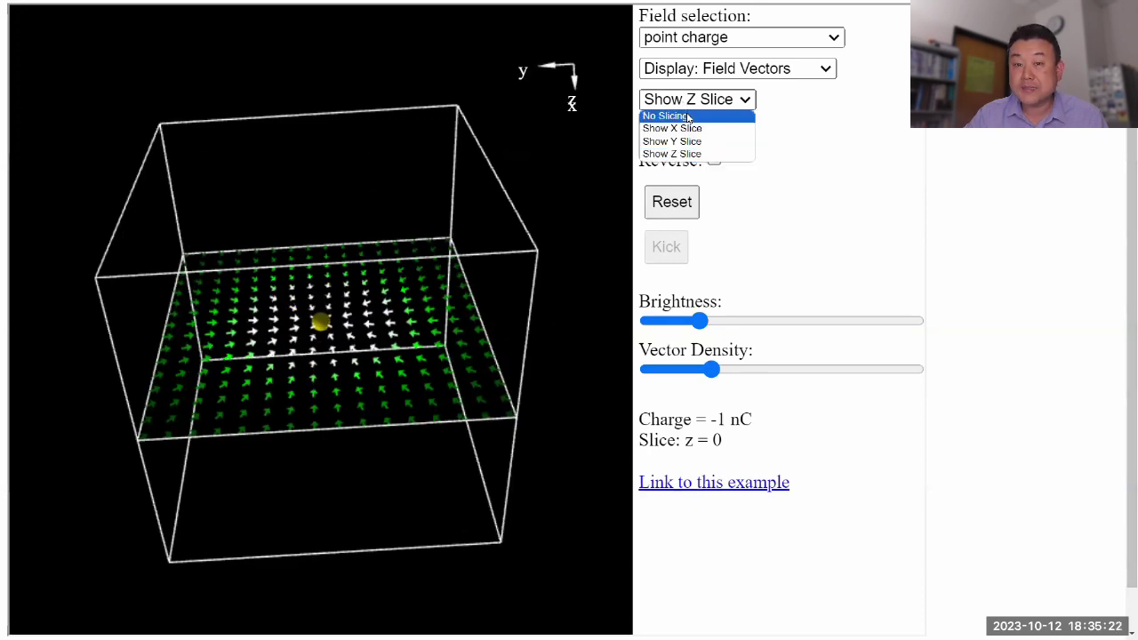
{"action": "left_click", "coordinate": [687, 116]}
{"action": "left_click_drag", "start_coordinate": [429, 390], "coordinate": [536, 484]}
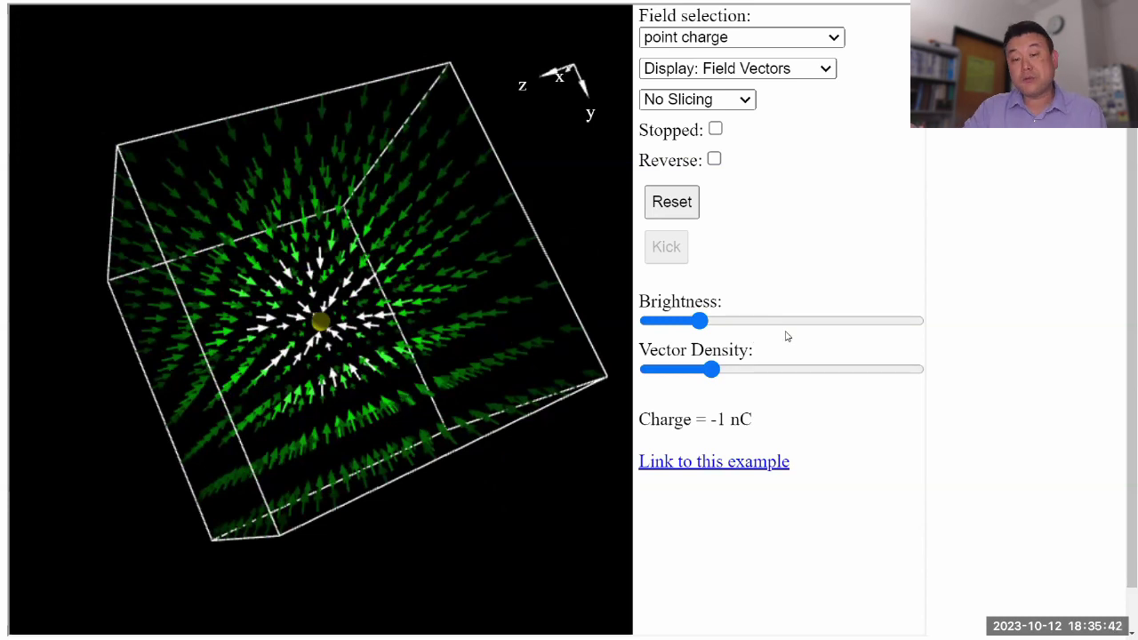
{"action": "left_click", "coordinate": [787, 79]}
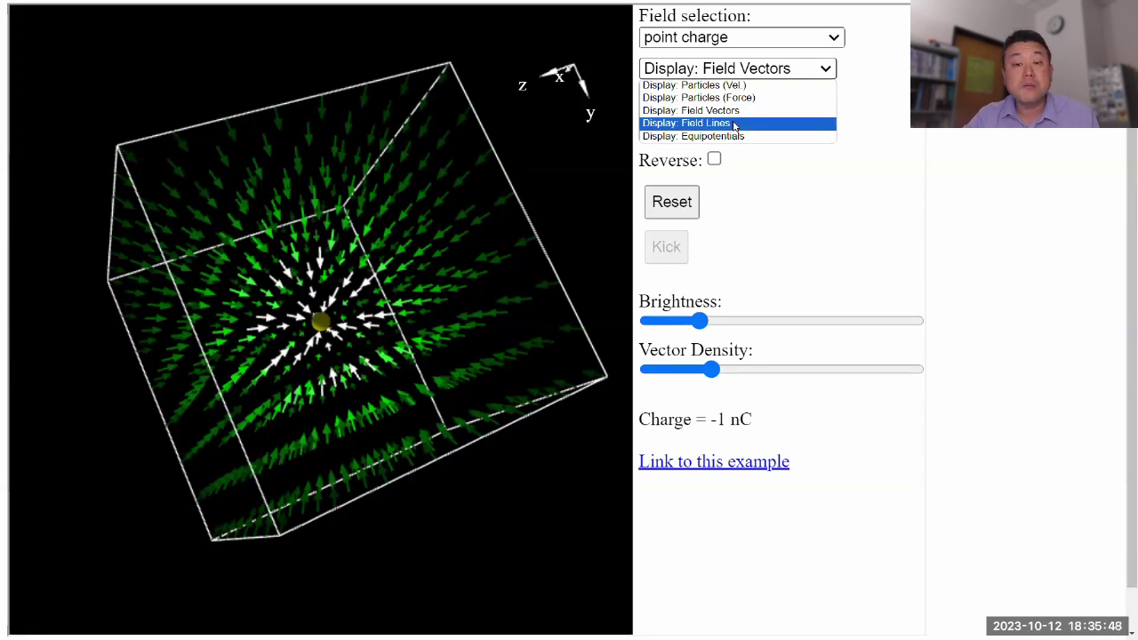
- Show the -1 nC charge's field as Field Lines and rotate the cube through several angles
{"action": "left_click", "coordinate": [734, 124]}
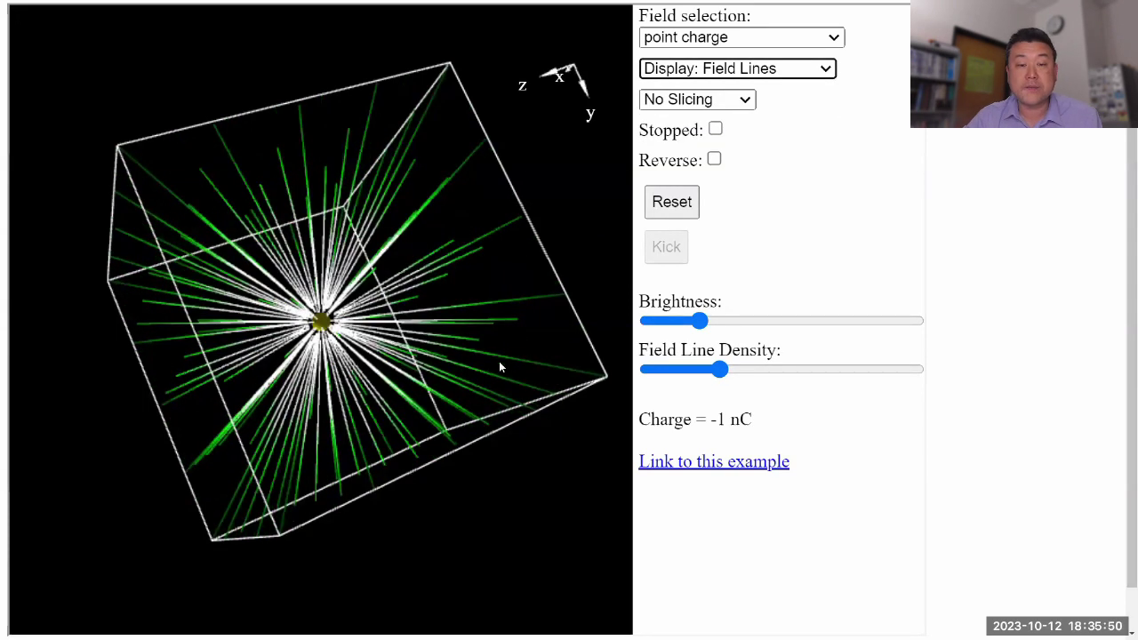
{"action": "left_click_drag", "start_coordinate": [506, 382], "coordinate": [548, 265]}
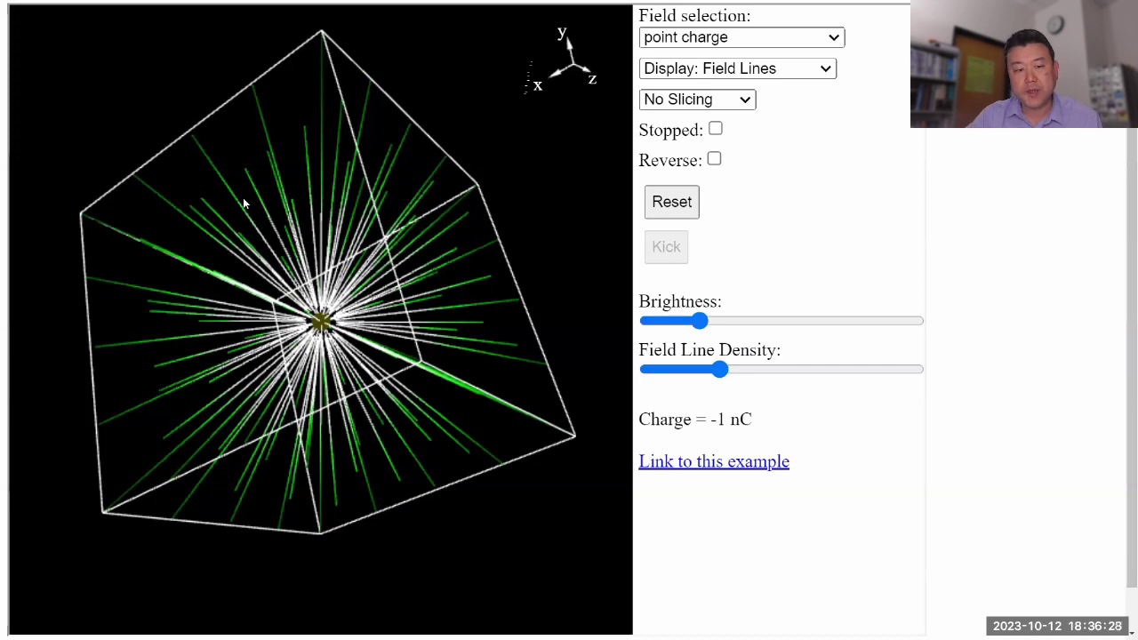
{"action": "left_click_drag", "start_coordinate": [219, 310], "coordinate": [244, 428]}
{"action": "left_click_drag", "start_coordinate": [346, 447], "coordinate": [406, 461]}
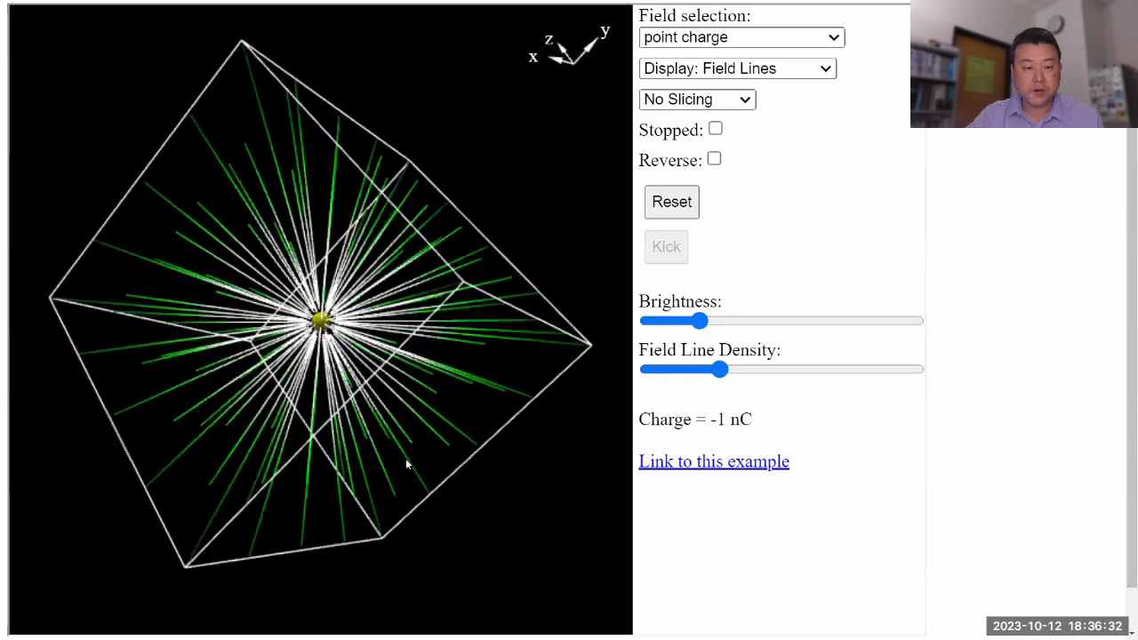
{"action": "left_click_drag", "start_coordinate": [255, 467], "coordinate": [463, 240]}
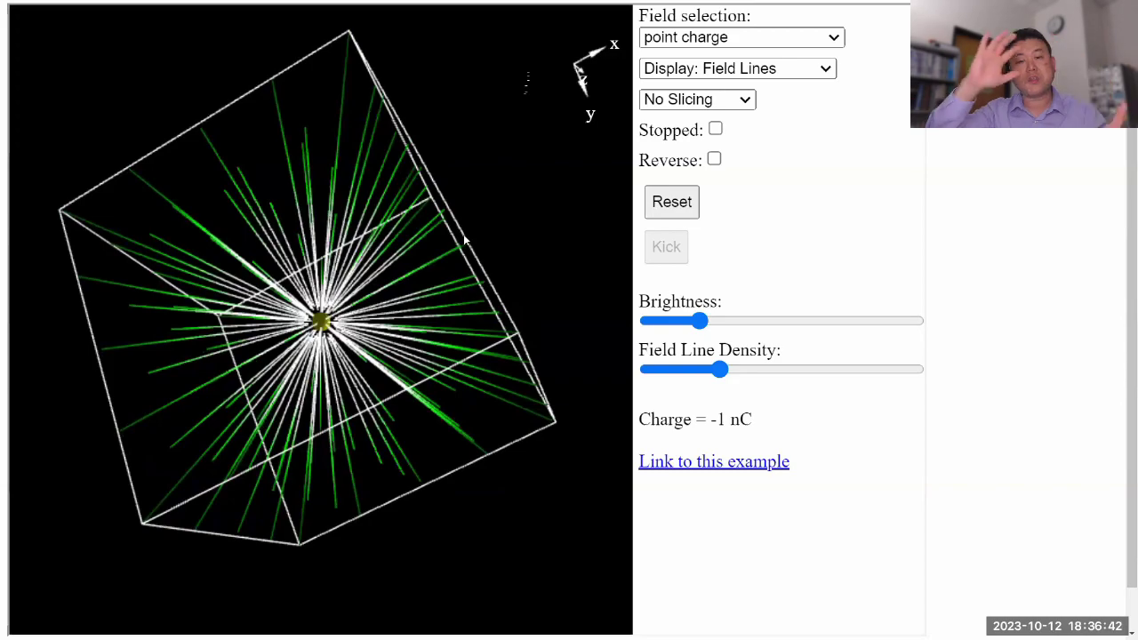
{"action": "left_click_drag", "start_coordinate": [160, 255], "coordinate": [542, 266]}
- Show only the z = 0 slice and probe the field at points around the charge
{"action": "left_click", "coordinate": [697, 100]}
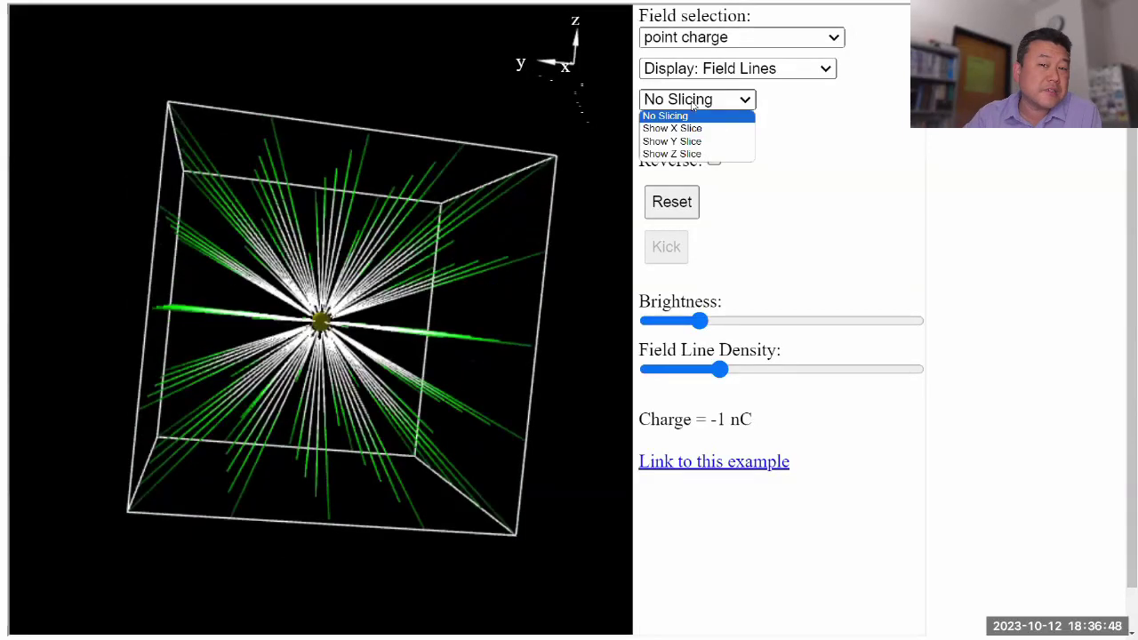
{"action": "left_click", "coordinate": [697, 154]}
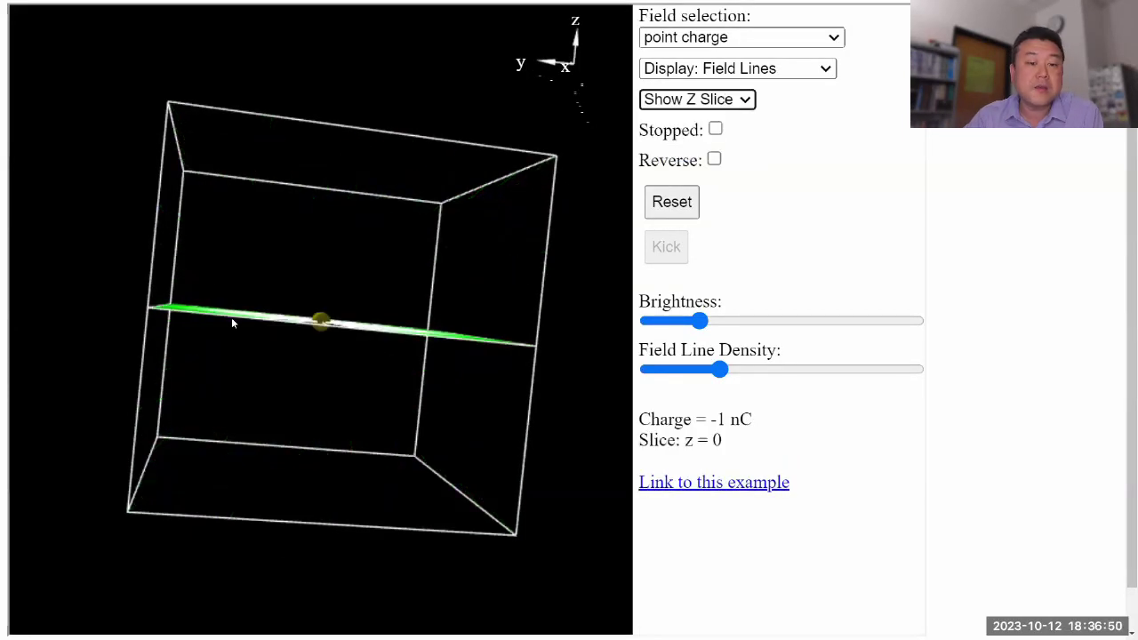
{"action": "left_click_drag", "start_coordinate": [207, 248], "coordinate": [183, 428]}
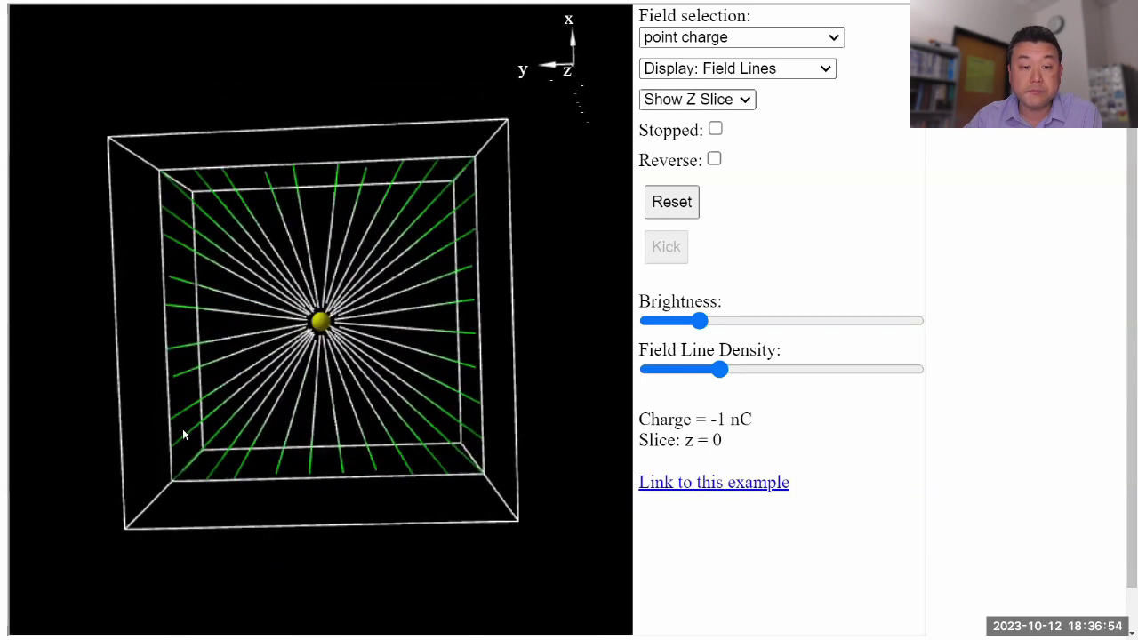
{"action": "left_click", "coordinate": [413, 271]}
{"action": "left_click_drag", "start_coordinate": [503, 226], "coordinate": [517, 241]}
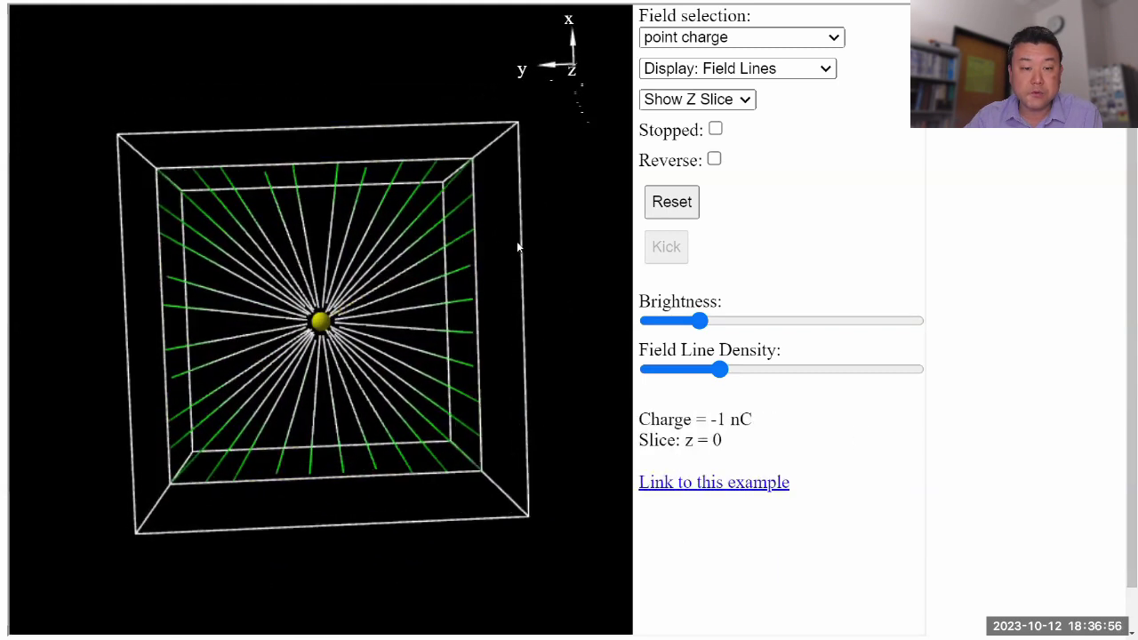
{"action": "left_click", "coordinate": [338, 205]}
{"action": "left_click_drag", "start_coordinate": [231, 190], "coordinate": [248, 328]}
{"action": "left_click", "coordinate": [428, 267]}
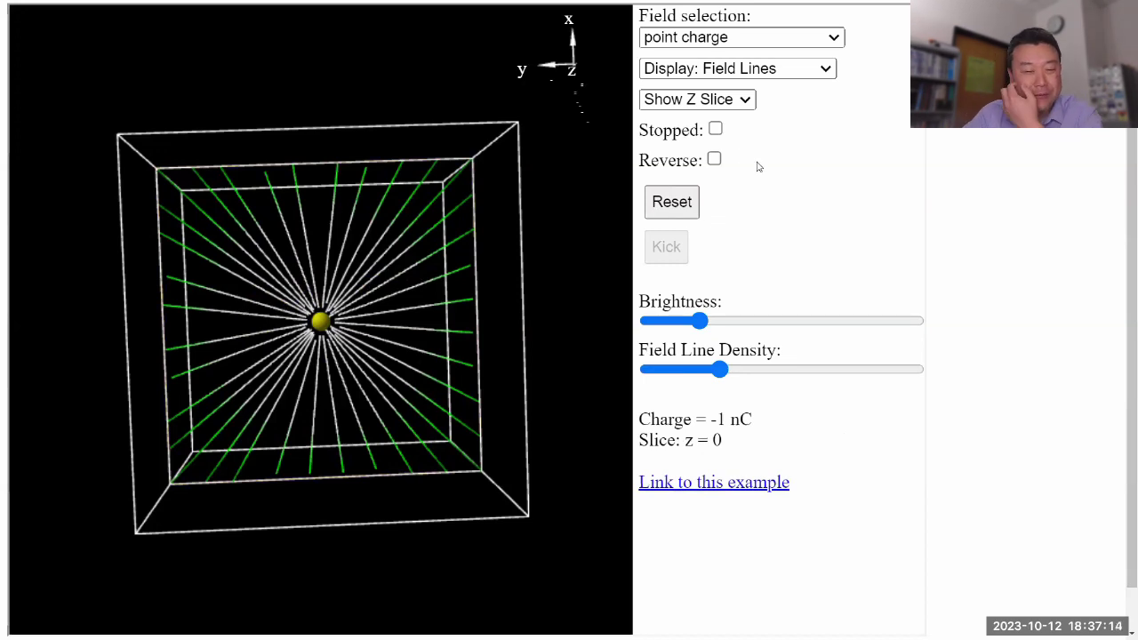
- Switch the slicing to Show X Slice to draw field lines on the x = 0 plane
{"action": "left_click", "coordinate": [782, 43]}
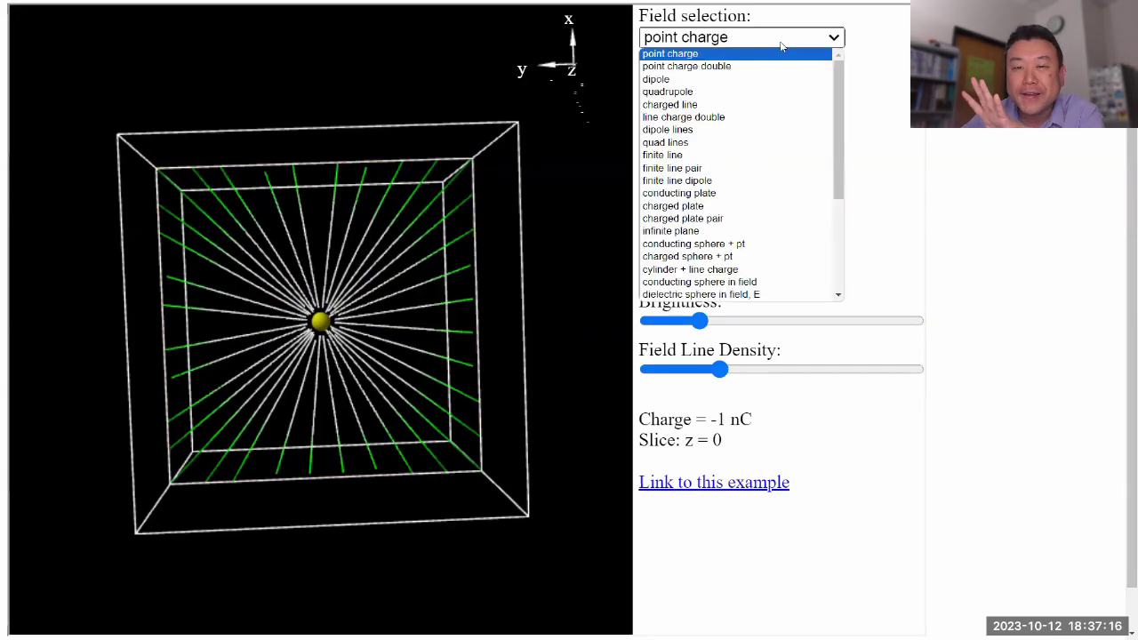
{"action": "key", "text": "Escape"}
{"action": "left_click", "coordinate": [722, 100]}
{"action": "left_click", "coordinate": [676, 149]}
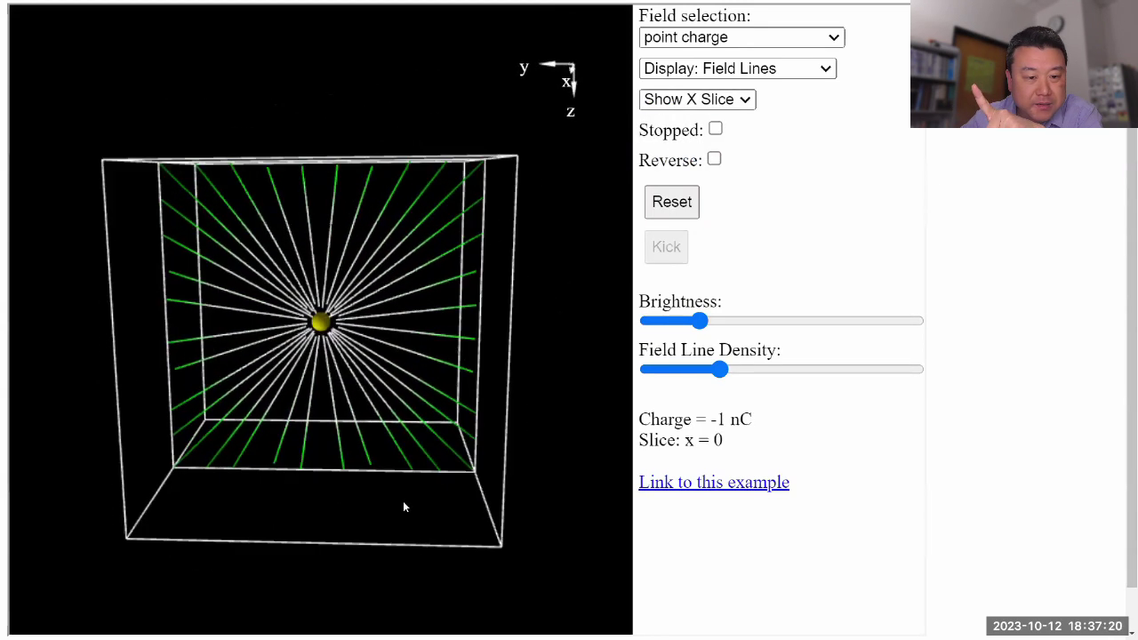
{"action": "mouse_move", "coordinate": [237, 322]}
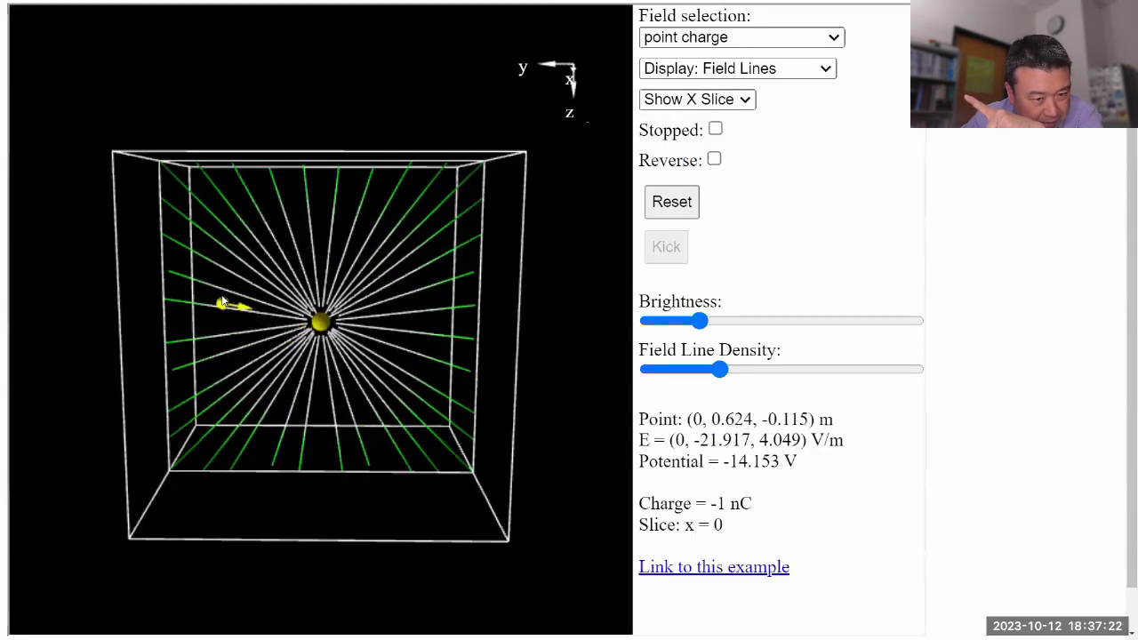
{"action": "left_click", "coordinate": [762, 38]}
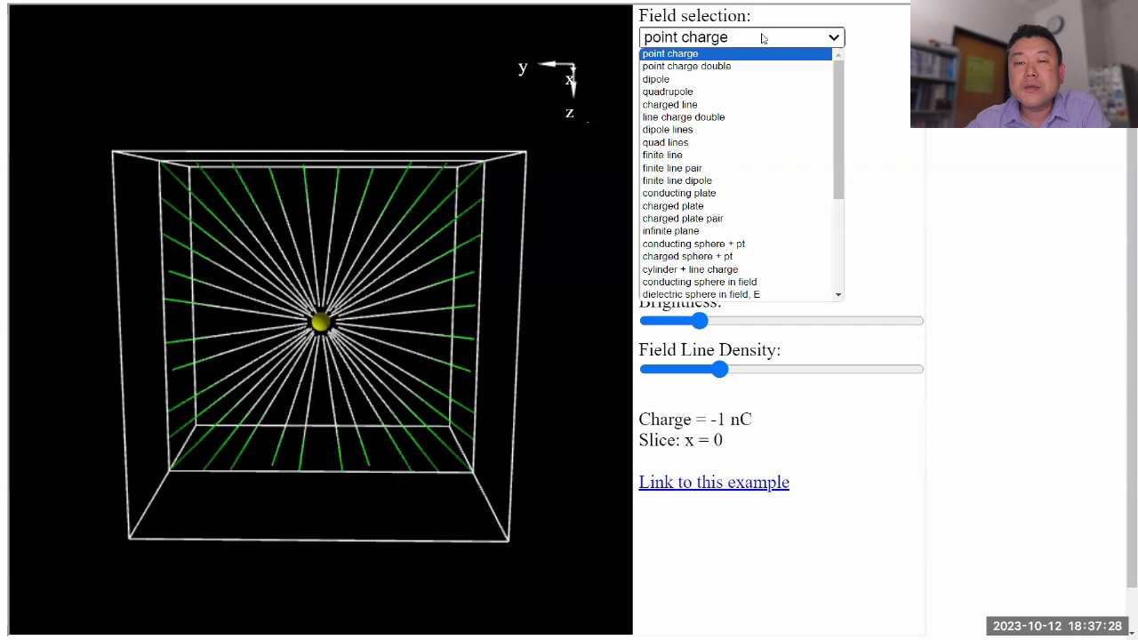
- Change the field to a ±1 nC dipole 0.6 m apart and rotate the box
{"action": "left_click", "coordinate": [737, 79]}
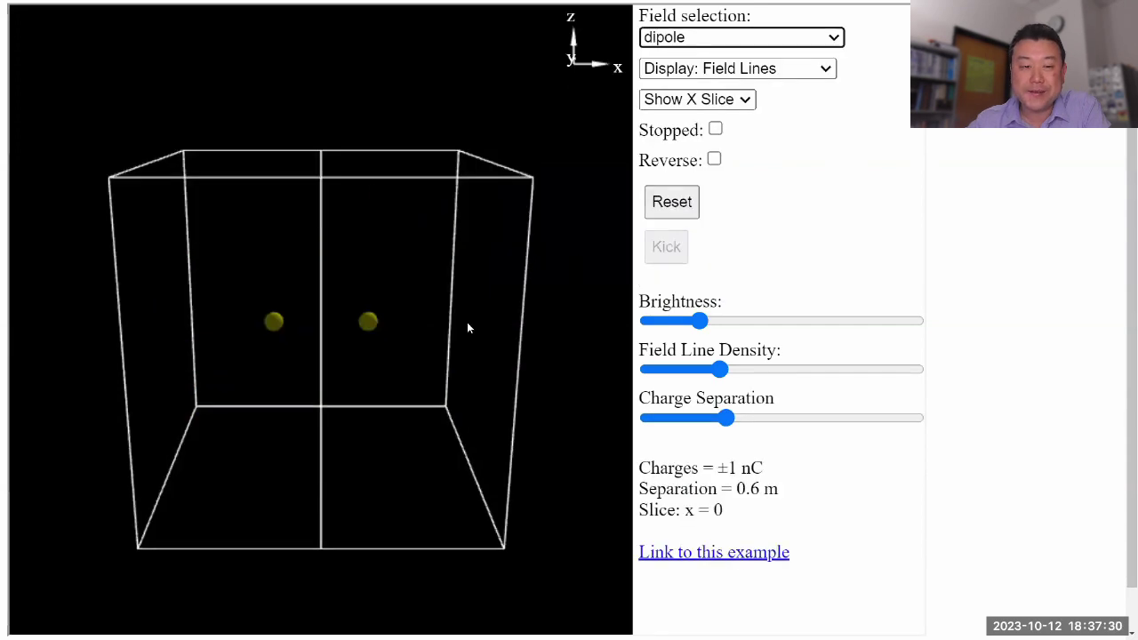
{"action": "mouse_move", "coordinate": [438, 329]}
{"action": "left_mouse_down"}
{"action": "mouse_move", "coordinate": [424, 436]}
{"action": "mouse_move", "coordinate": [568, 468]}
{"action": "mouse_move", "coordinate": [330, 447]}
{"action": "mouse_move", "coordinate": [270, 404]}
{"action": "mouse_move", "coordinate": [465, 181]}
{"action": "mouse_move", "coordinate": [453, 128]}
{"action": "mouse_move", "coordinate": [238, 231]}
{"action": "mouse_move", "coordinate": [334, 286]}
{"action": "mouse_move", "coordinate": [427, 294]}
{"action": "mouse_move", "coordinate": [389, 328]}
{"action": "mouse_move", "coordinate": [309, 352]}
{"action": "mouse_move", "coordinate": [311, 393]}
{"action": "mouse_move", "coordinate": [388, 431]}
{"action": "mouse_move", "coordinate": [353, 442]}
{"action": "mouse_move", "coordinate": [280, 349]}
{"action": "left_mouse_up"}
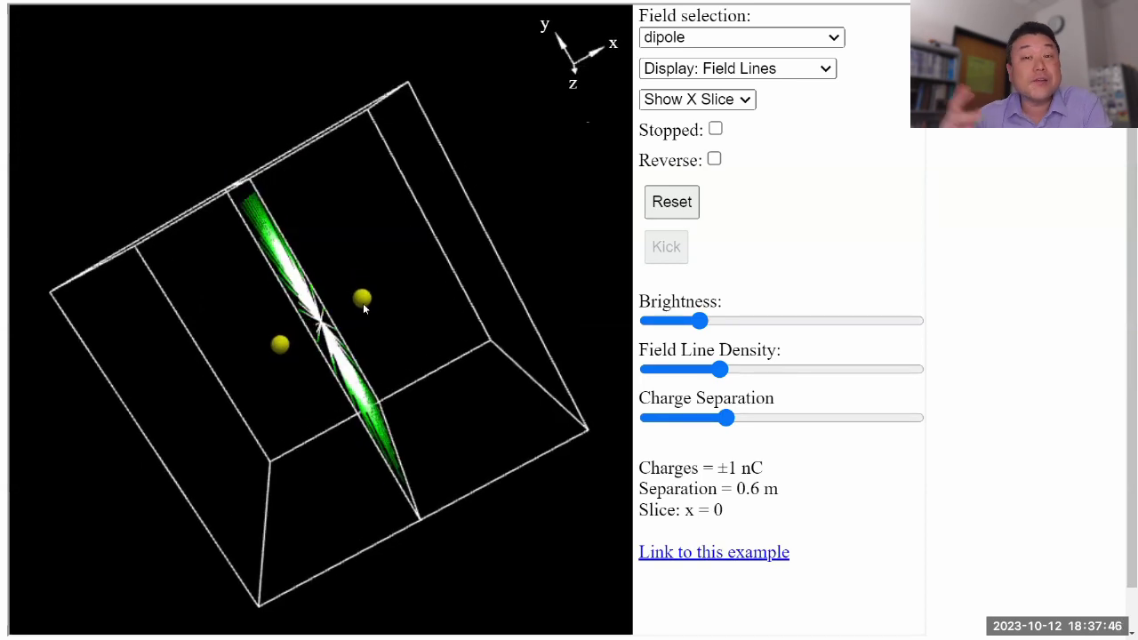
{"action": "left_click", "coordinate": [745, 100]}
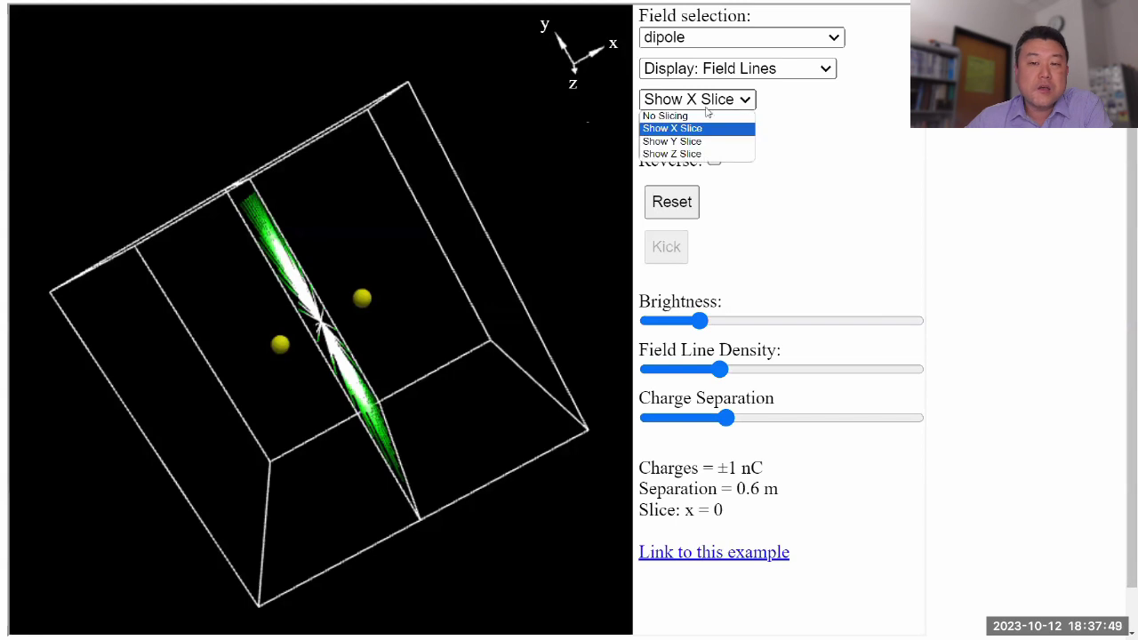
- Turn slicing off, zoom in and rotate to a near front-on view of the dipole lines
{"action": "left_click", "coordinate": [677, 116]}
{"action": "left_click_drag", "start_coordinate": [385, 414], "coordinate": [521, 343]}
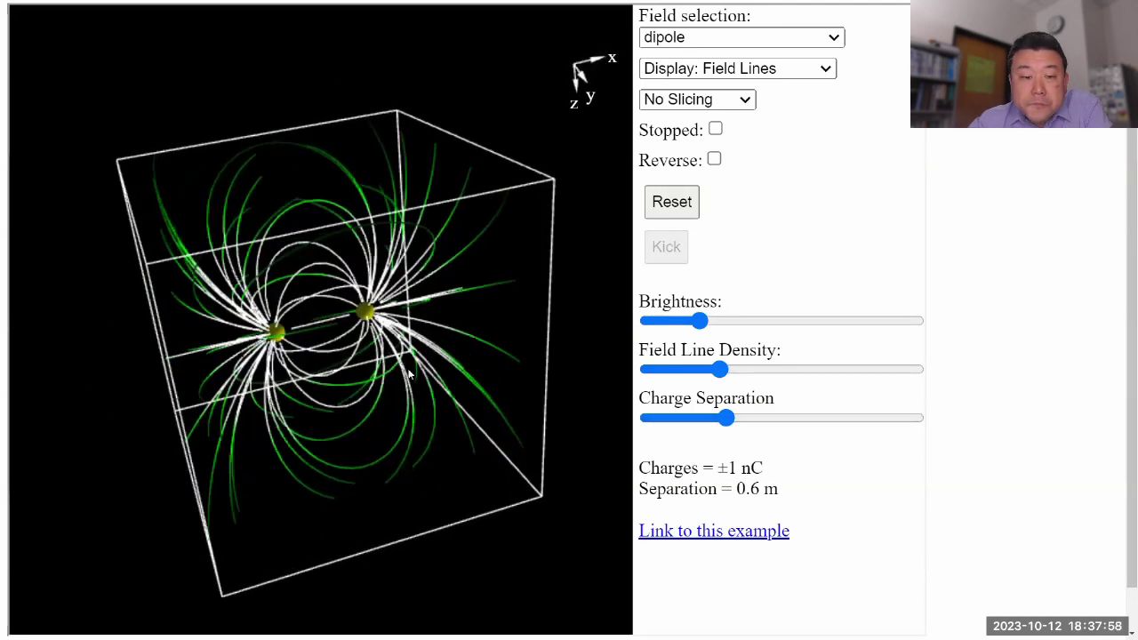
{"action": "scroll", "coordinate": [248, 333], "scroll_direction": "up", "scroll_amount": 3}
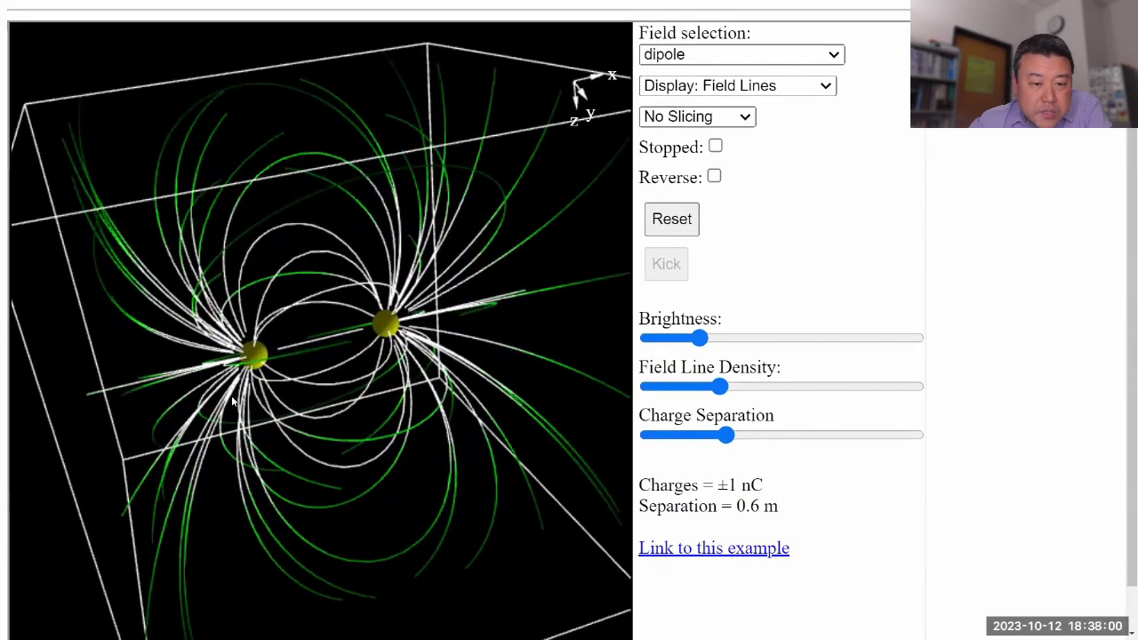
{"action": "left_click_drag", "start_coordinate": [205, 439], "coordinate": [182, 366]}
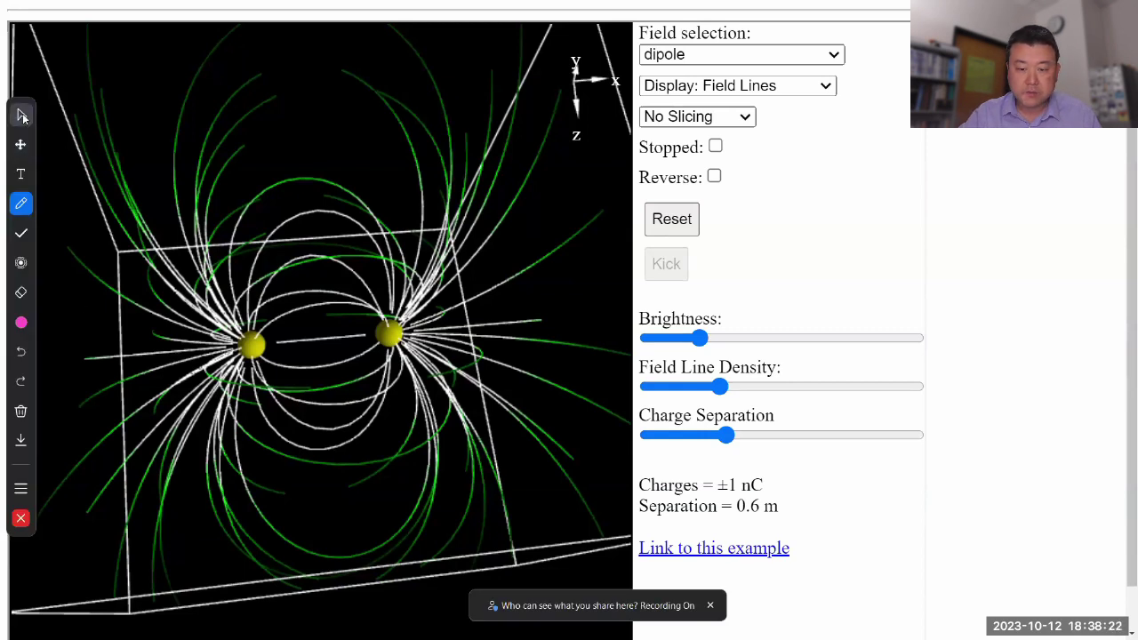
- Dismiss the sharing banner, sketch yellow arrows along the field lines, then Clear My Drawings
{"action": "left_click", "coordinate": [682, 569]}
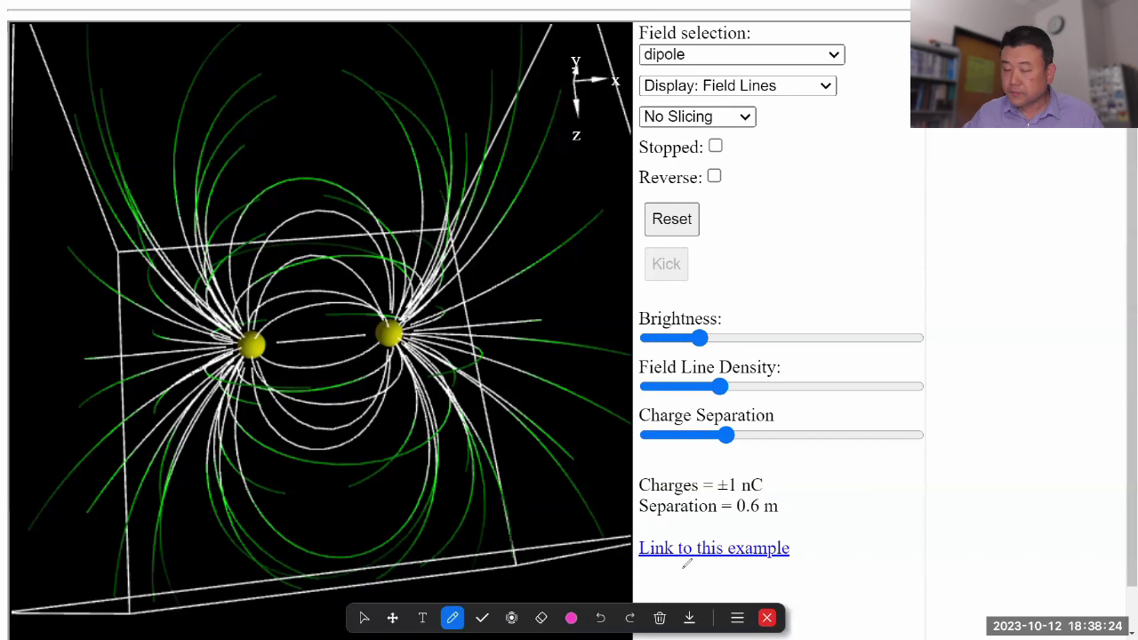
{"action": "left_click", "coordinate": [571, 617]}
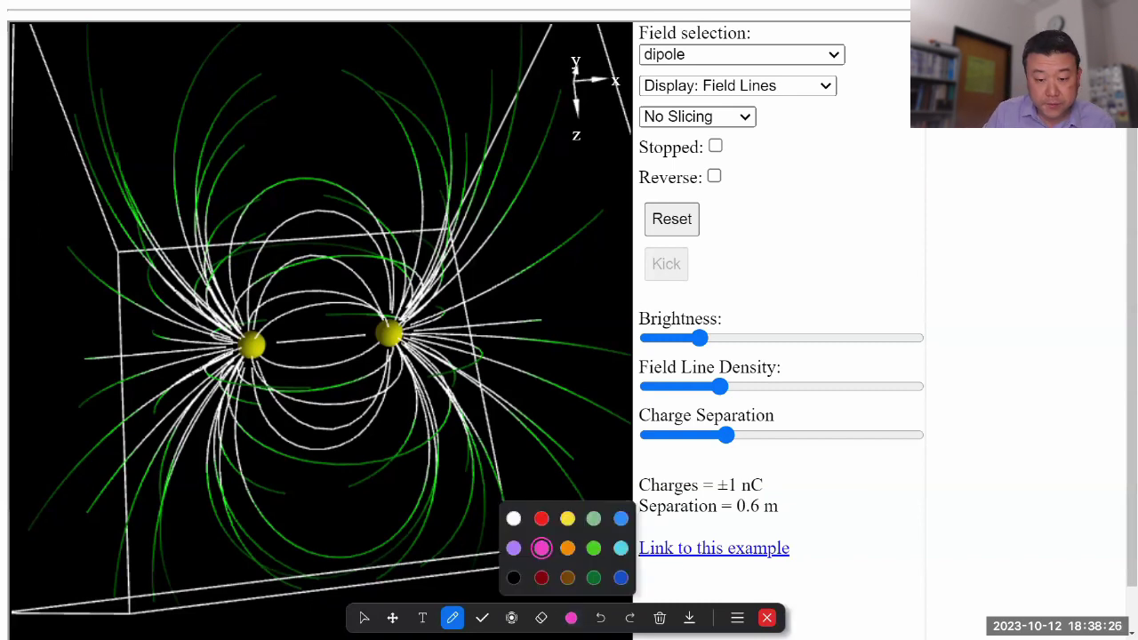
{"action": "left_click", "coordinate": [571, 617]}
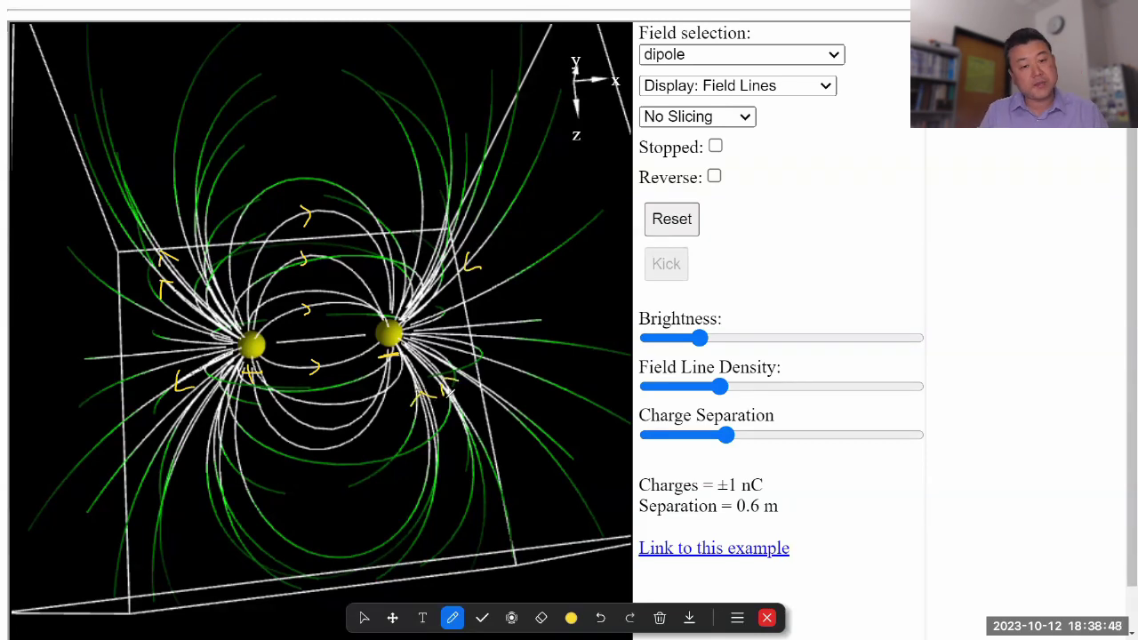
{"action": "left_click", "coordinate": [363, 618]}
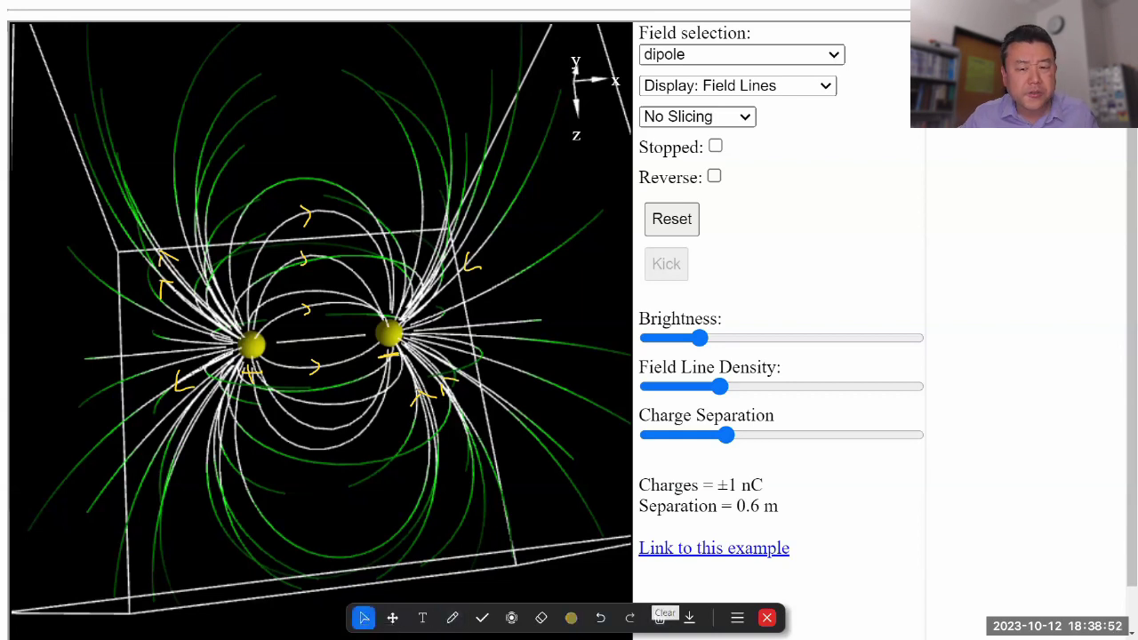
{"action": "left_click", "coordinate": [660, 620]}
{"action": "left_click", "coordinate": [653, 536]}
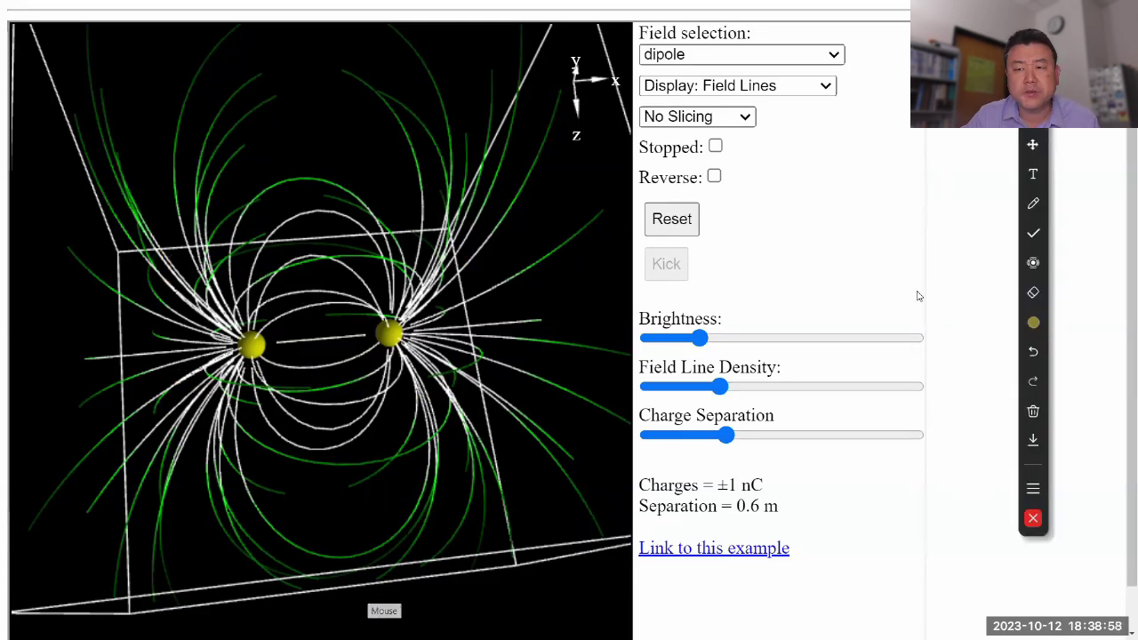
- Orbit the dipole view until the two charges sit stacked vertically
{"action": "left_click_drag", "start_coordinate": [467, 394], "coordinate": [430, 414]}
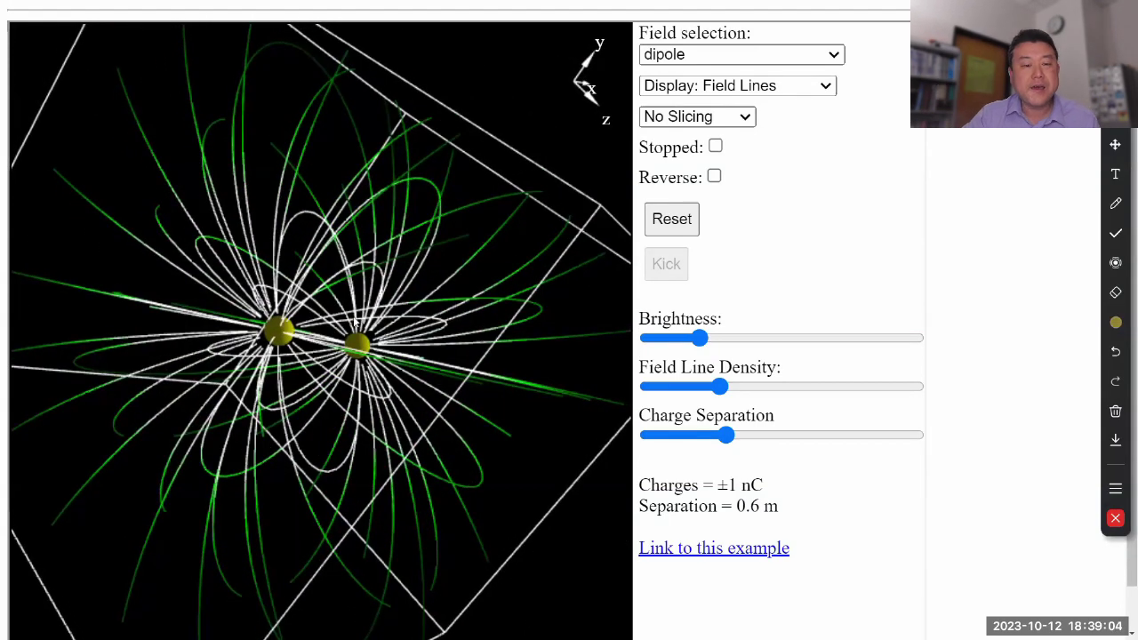
{"action": "left_click_drag", "start_coordinate": [244, 192], "coordinate": [622, 289]}
- Show only the dipole's z slice and probe the field at a few points
{"action": "left_click", "coordinate": [749, 116]}
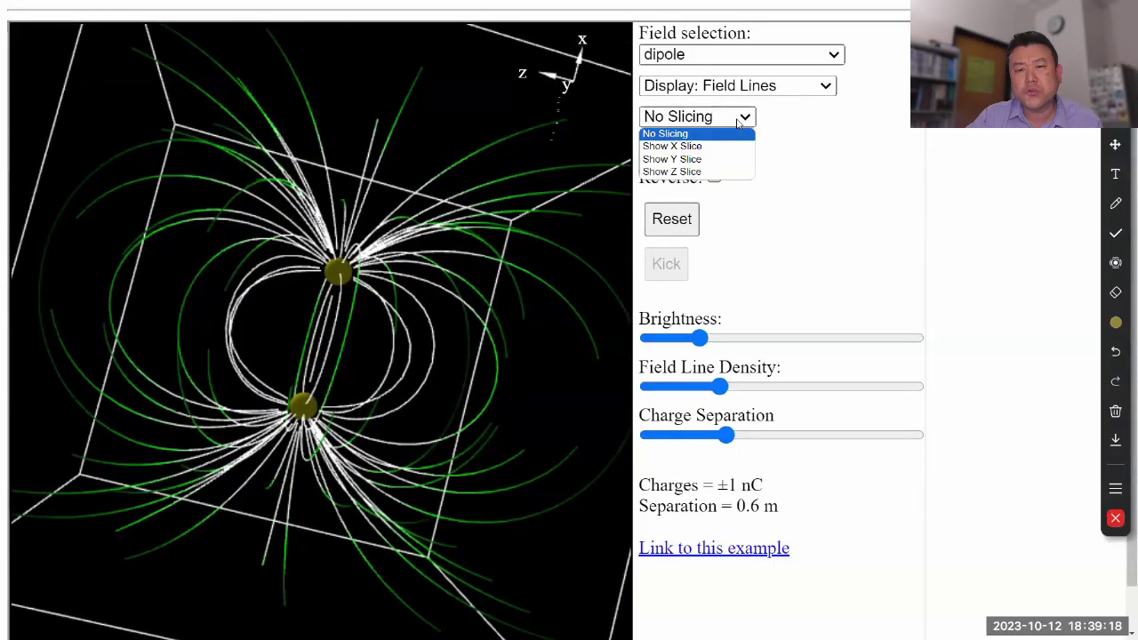
{"action": "left_click", "coordinate": [702, 171]}
{"action": "left_click_drag", "start_coordinate": [526, 248], "coordinate": [520, 427]}
{"action": "left_click", "coordinate": [529, 196]}
{"action": "left_click_drag", "start_coordinate": [529, 196], "coordinate": [563, 184]}
{"action": "left_click", "coordinate": [204, 109]}
- Move the z slice through the dipole to z = -0.281 and probe the field on it
{"action": "left_click_drag", "start_coordinate": [204, 110], "coordinate": [160, 287]}
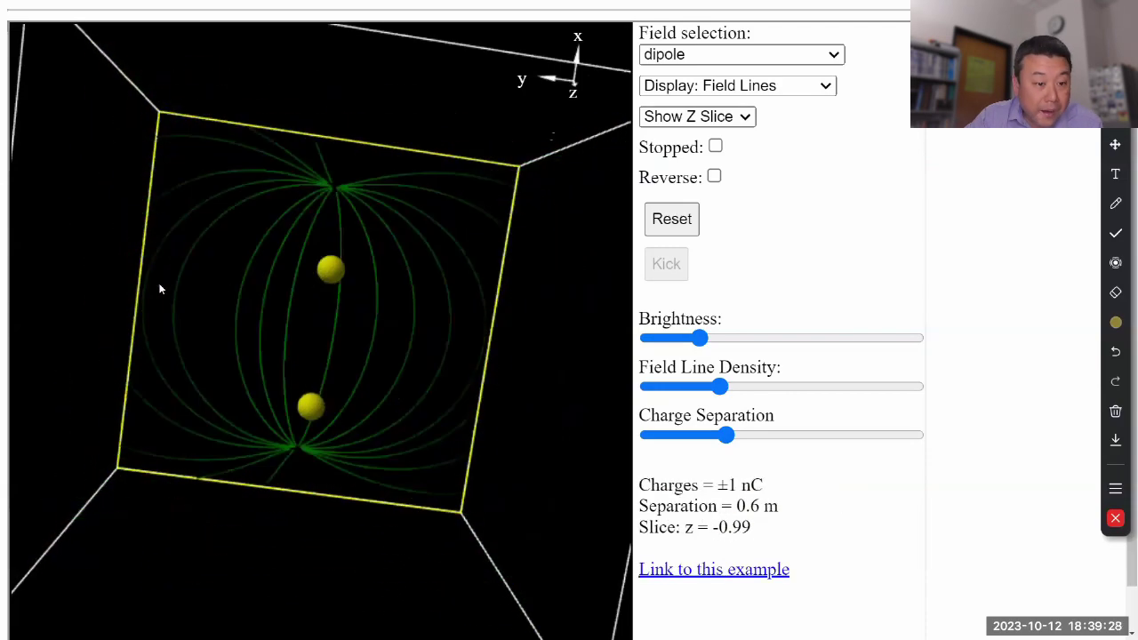
{"action": "left_click_drag", "start_coordinate": [132, 352], "coordinate": [139, 442]}
{"action": "left_click", "coordinate": [267, 470]}
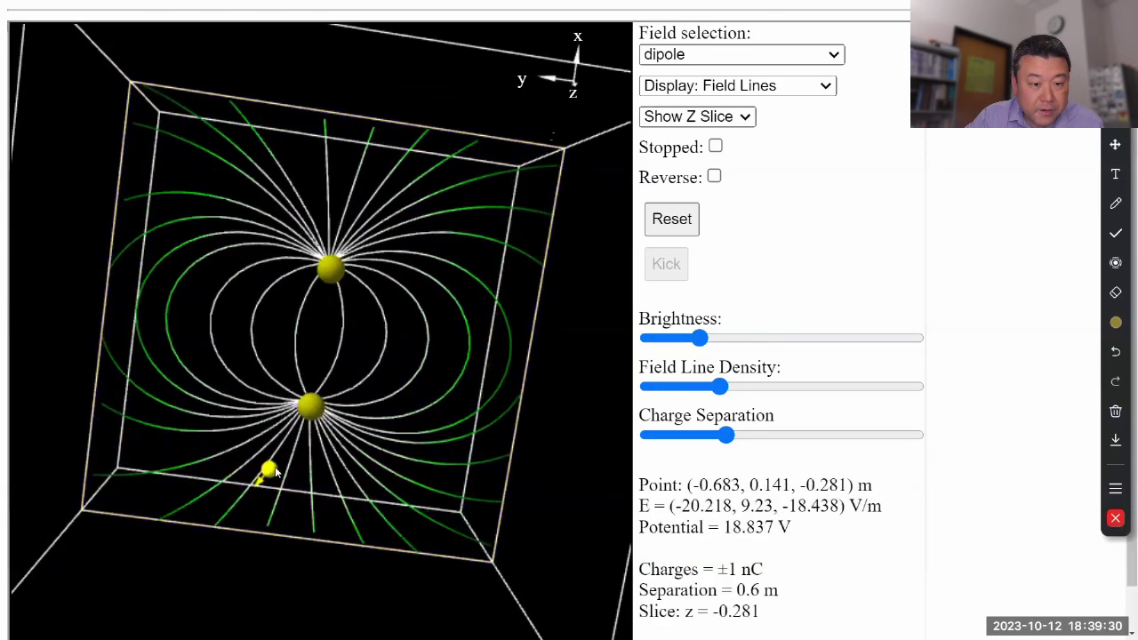
{"action": "left_click_drag", "start_coordinate": [266, 470], "coordinate": [427, 469]}
{"action": "right_click_drag", "start_coordinate": [427, 470], "coordinate": [258, 400]}
{"action": "left_click_drag", "start_coordinate": [241, 388], "coordinate": [507, 409]}
- Turn the view face-on to the slice and move it to z = -0.282
{"action": "mouse_move", "coordinate": [406, 404]}
{"action": "right_mouse_down"}
{"action": "mouse_move", "coordinate": [427, 394]}
{"action": "mouse_move", "coordinate": [403, 391]}
{"action": "right_mouse_up"}
{"action": "left_click_drag", "start_coordinate": [531, 372], "coordinate": [413, 378]}
{"action": "mouse_move", "coordinate": [249, 367]}
{"action": "right_mouse_down"}
{"action": "mouse_move", "coordinate": [314, 376]}
{"action": "mouse_move", "coordinate": [252, 374]}
{"action": "right_mouse_up"}
{"action": "left_click_drag", "start_coordinate": [398, 347], "coordinate": [209, 334]}
{"action": "right_click_drag", "start_coordinate": [347, 340], "coordinate": [178, 347]}
{"action": "left_click_drag", "start_coordinate": [315, 309], "coordinate": [561, 257]}
{"action": "left_click", "coordinate": [713, 124]}
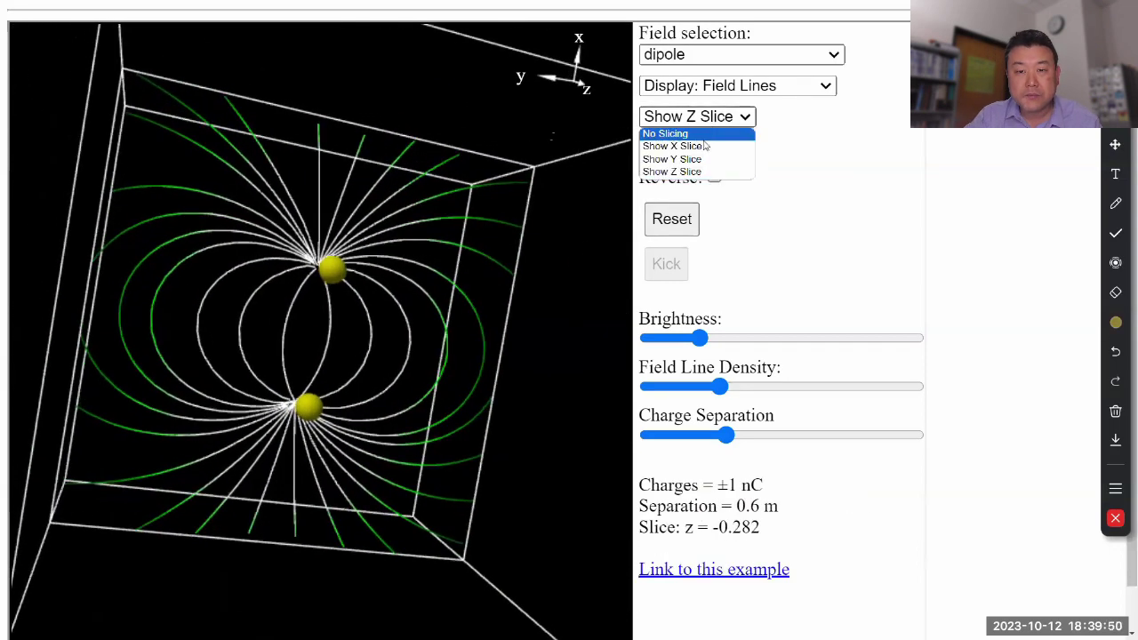
- Show an x slice and sweep it from x = 0.071 to x = 0.382 and back down
{"action": "left_click", "coordinate": [695, 145]}
{"action": "left_click_drag", "start_coordinate": [480, 255], "coordinate": [369, 350]}
{"action": "left_click_drag", "start_coordinate": [350, 401], "coordinate": [350, 278]}
{"action": "left_click", "coordinate": [325, 179]}
{"action": "left_click_drag", "start_coordinate": [325, 179], "coordinate": [293, 391]}
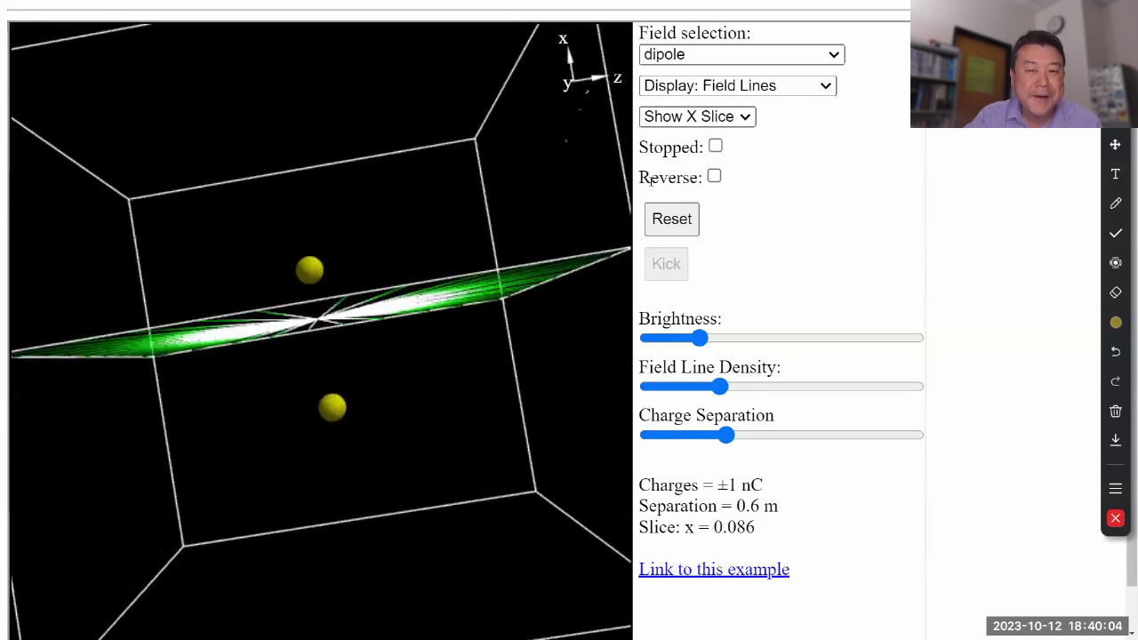
- Turn slicing off and orbit the full 3-D dipole field lines
{"action": "left_click", "coordinate": [697, 117]}
{"action": "left_click", "coordinate": [675, 132]}
{"action": "left_click_drag", "start_coordinate": [297, 318], "coordinate": [496, 204]}
{"action": "left_click_drag", "start_coordinate": [363, 458], "coordinate": [539, 255]}
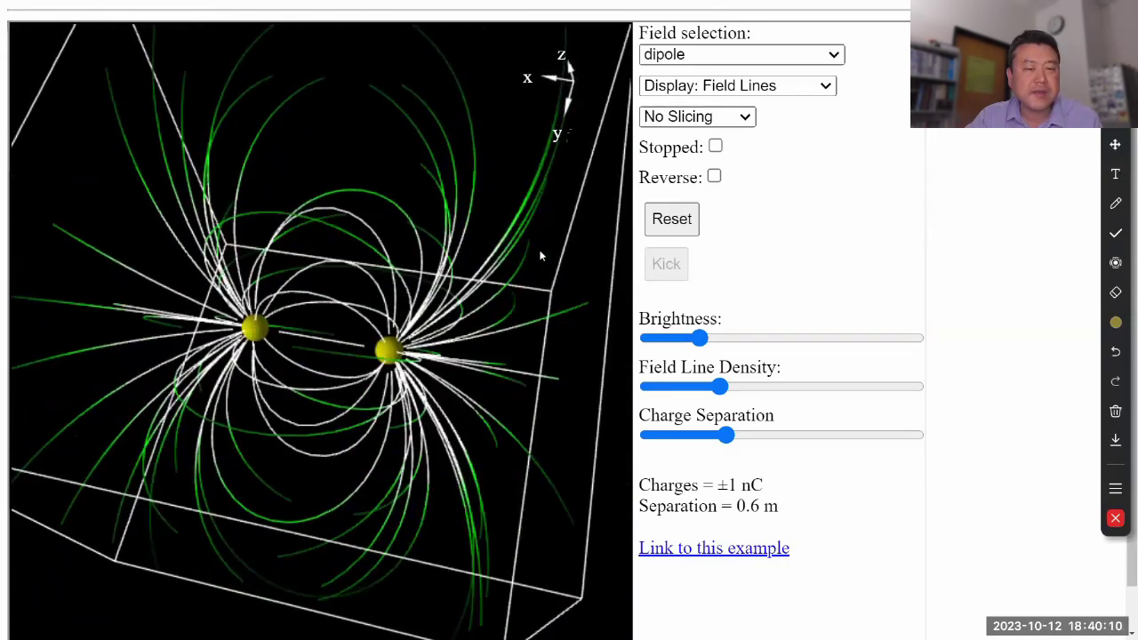
- Orbit the unsliced ±1 nC dipole to view its looping field lines from several sides
{"action": "left_click_drag", "start_coordinate": [263, 439], "coordinate": [402, 185]}
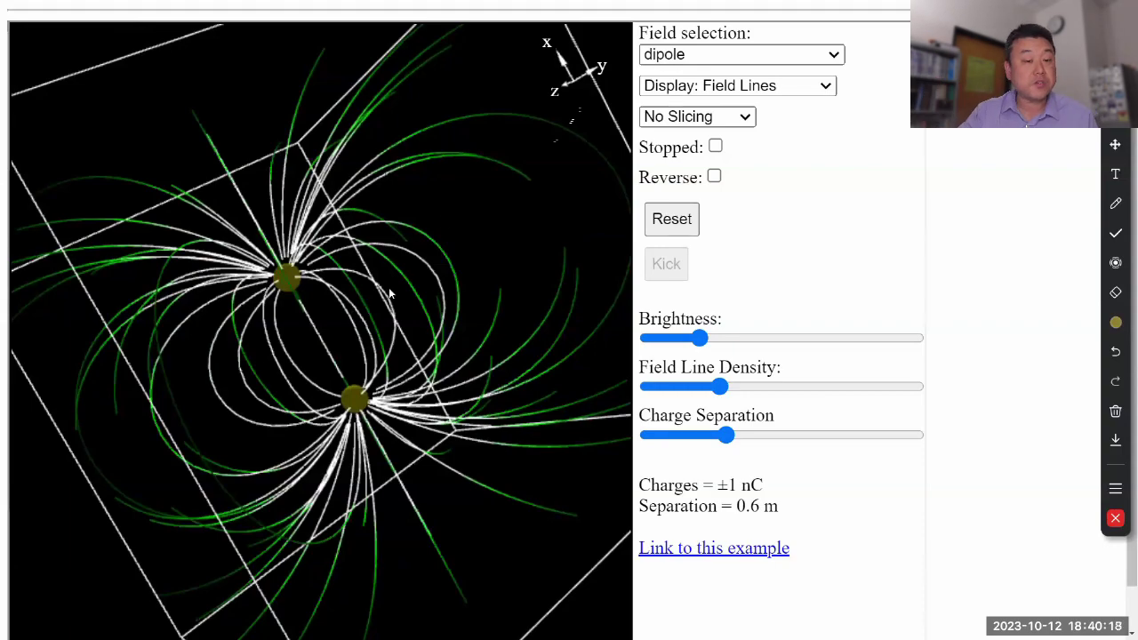
{"action": "left_click_drag", "start_coordinate": [160, 440], "coordinate": [272, 236]}
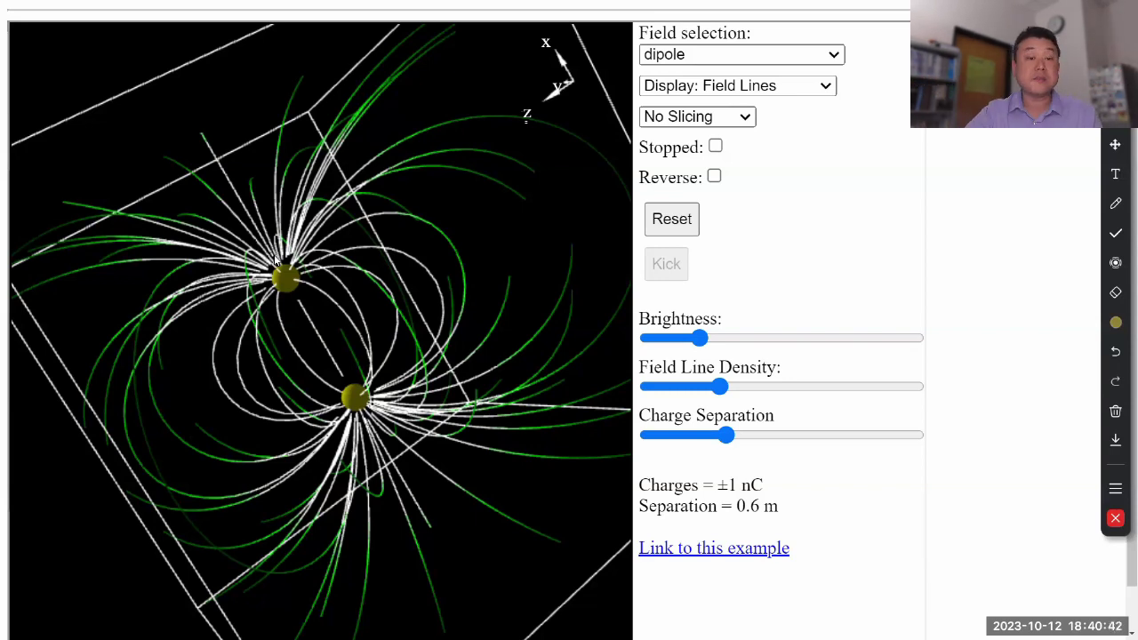
{"action": "left_click_drag", "start_coordinate": [400, 349], "coordinate": [388, 503]}
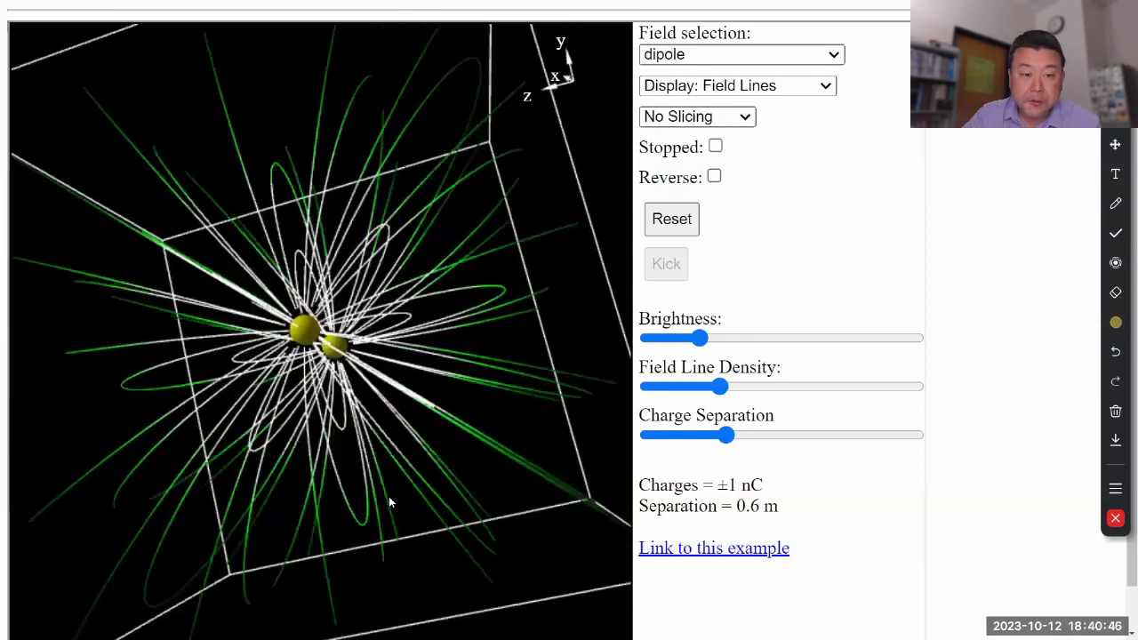
- Switch the field to quadrupole and orbit it to a tilted view
{"action": "left_click", "coordinate": [711, 55]}
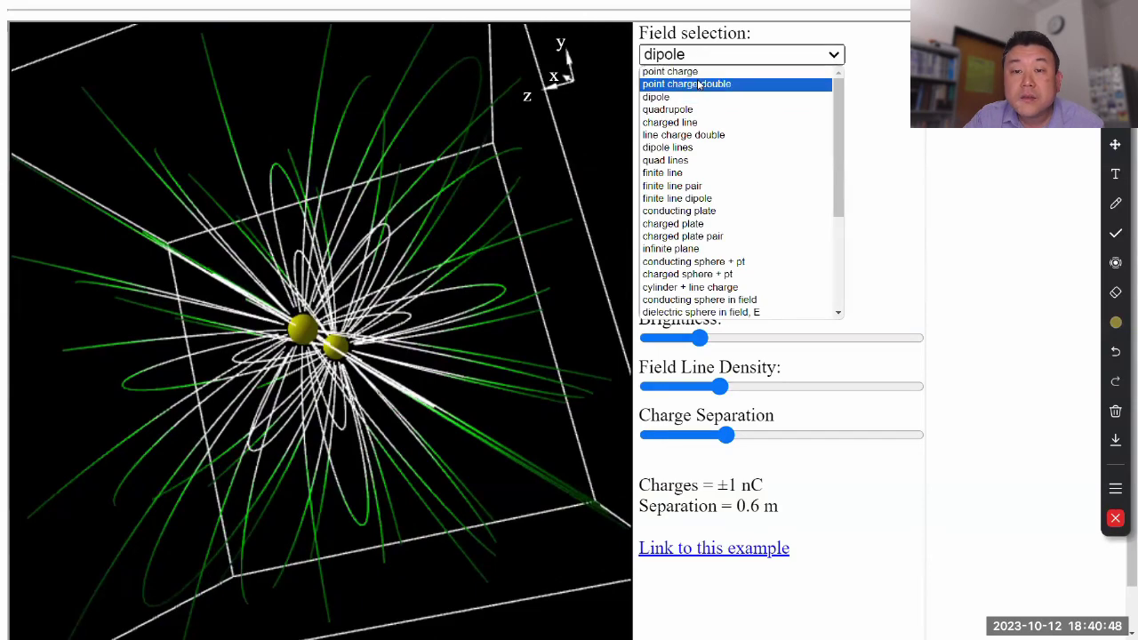
{"action": "left_click", "coordinate": [692, 110]}
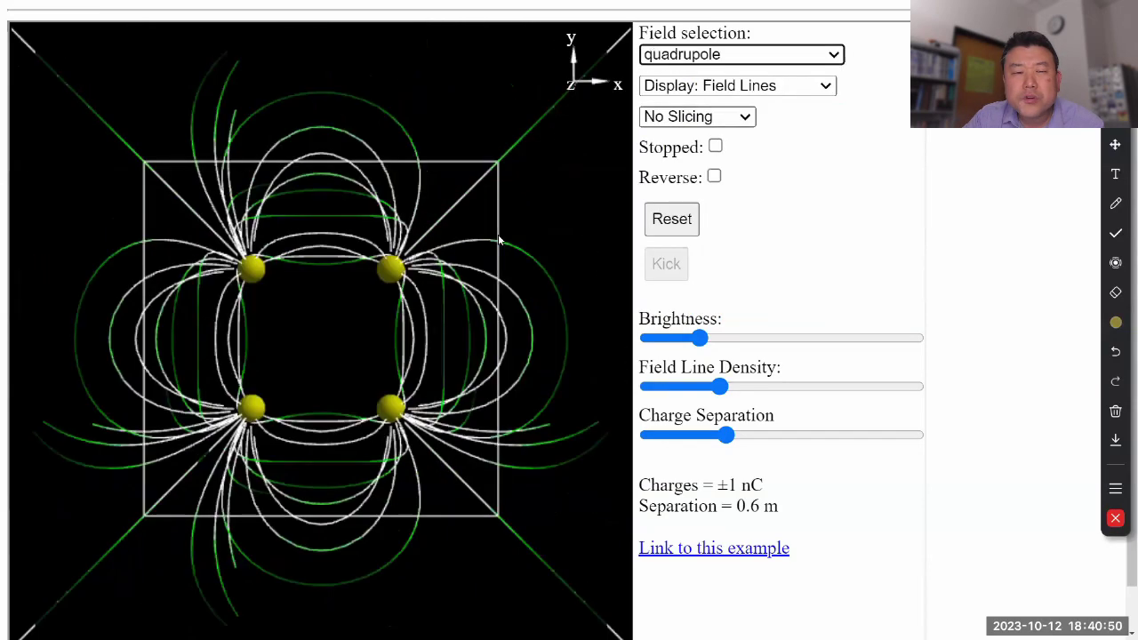
{"action": "left_click_drag", "start_coordinate": [361, 382], "coordinate": [281, 298]}
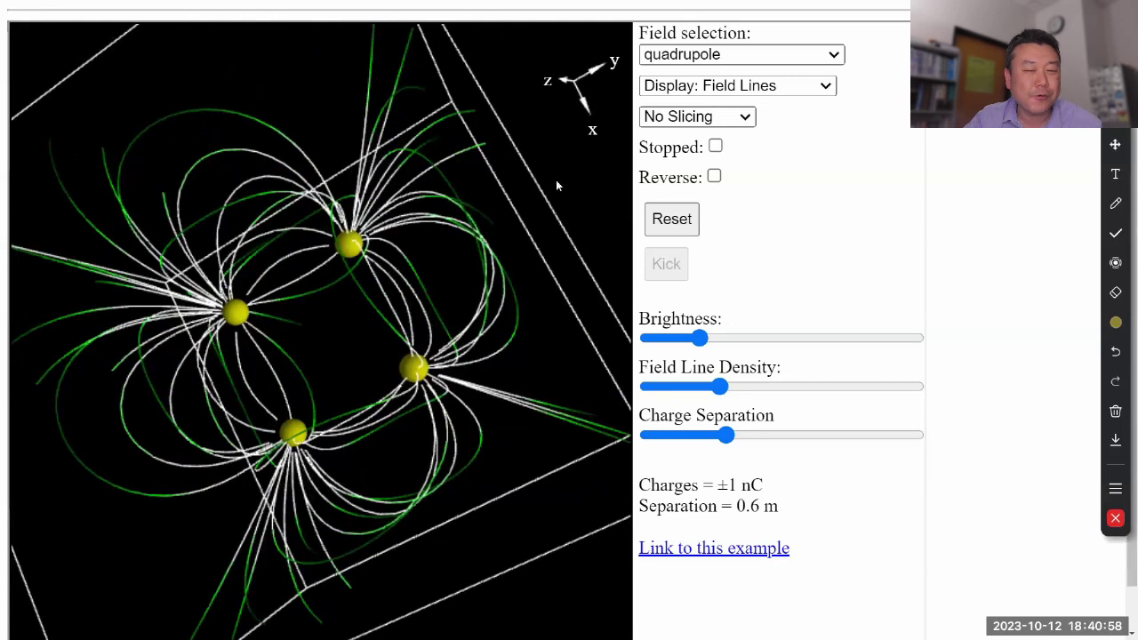
{"action": "left_click", "coordinate": [702, 54]}
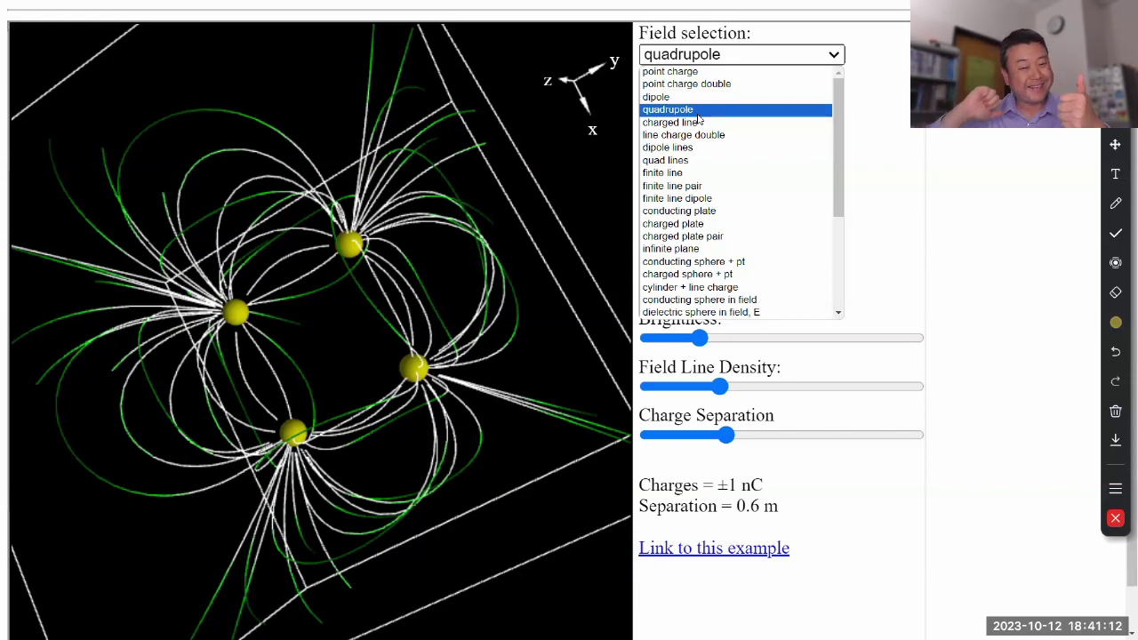
{"action": "left_click_drag", "start_coordinate": [236, 308], "coordinate": [620, 283]}
- Switch the field to the -1 nC/m charged line and orbit it
{"action": "left_click", "coordinate": [734, 53]}
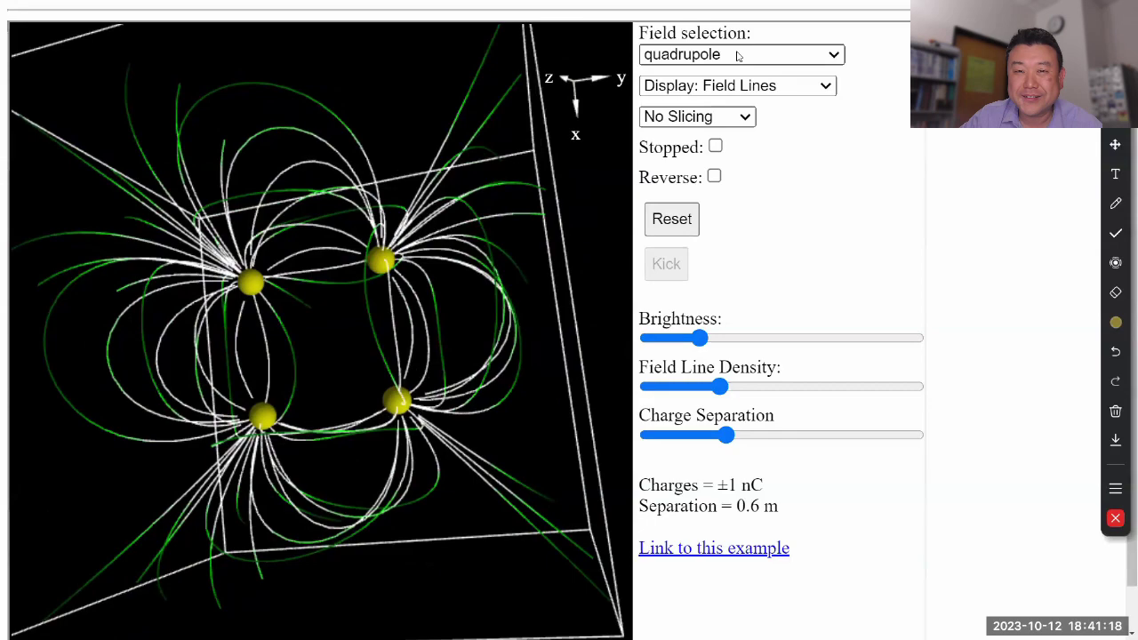
{"action": "left_click", "coordinate": [708, 123]}
{"action": "mouse_move", "coordinate": [437, 282]}
{"action": "left_mouse_down"}
{"action": "mouse_move", "coordinate": [414, 356]}
{"action": "mouse_move", "coordinate": [410, 506]}
{"action": "left_mouse_up"}
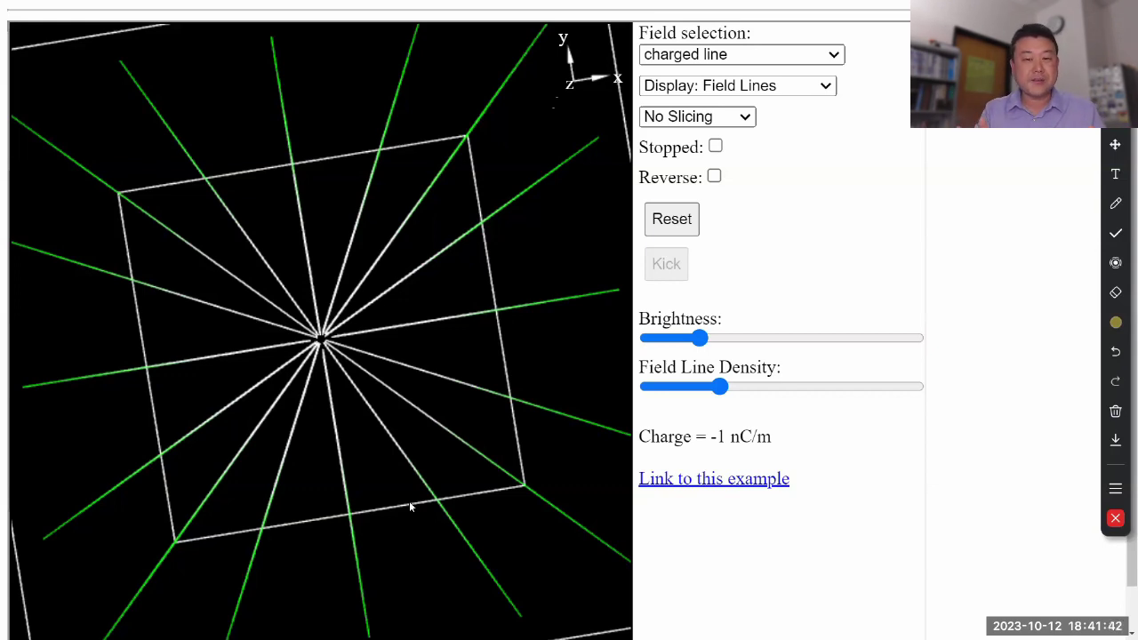
{"action": "left_click", "coordinate": [743, 57]}
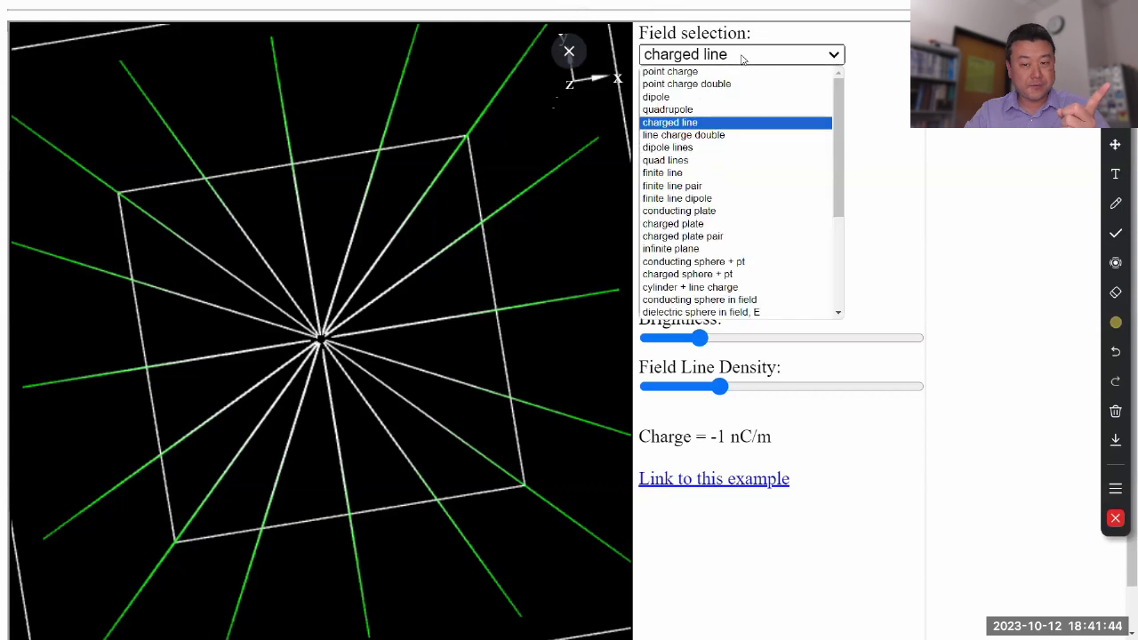
{"action": "left_click", "coordinate": [702, 72]}
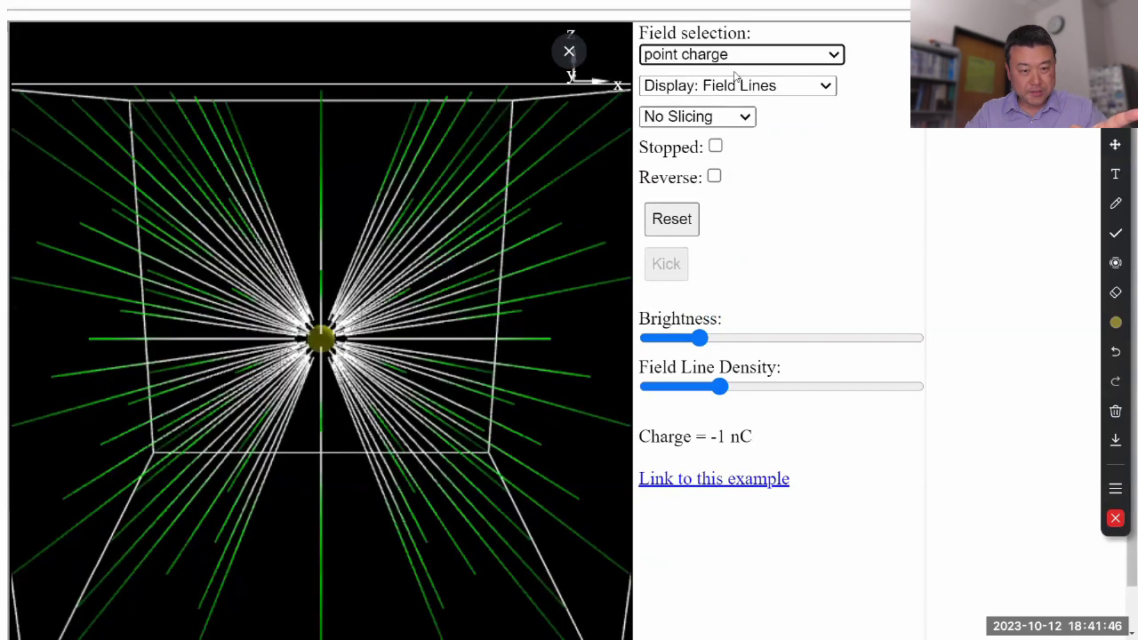
{"action": "left_click", "coordinate": [748, 58]}
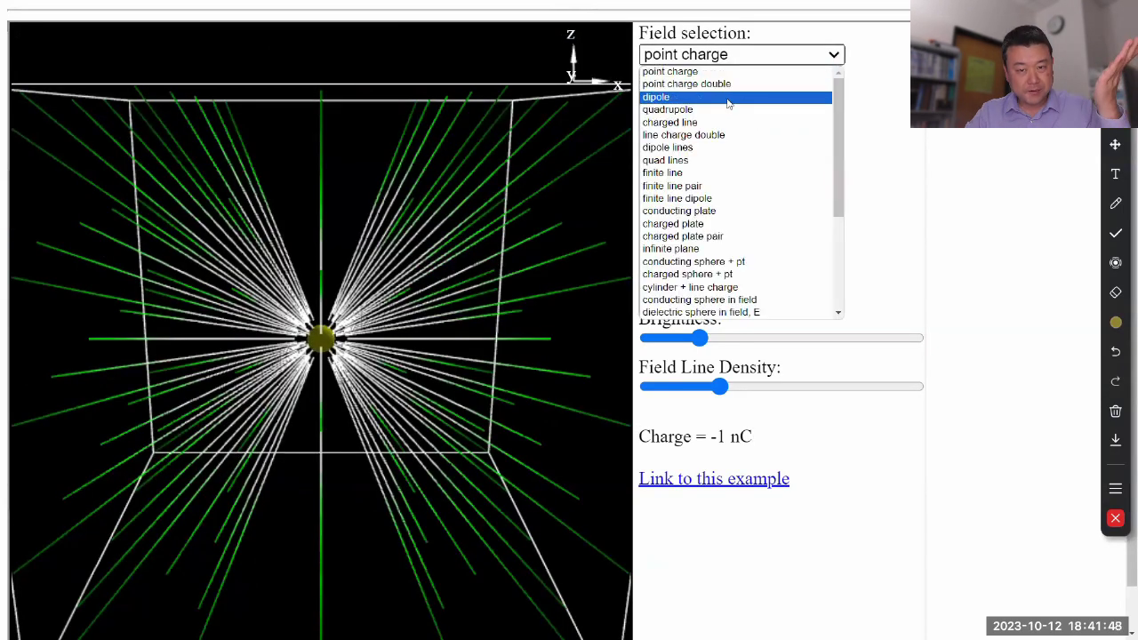
{"action": "left_click", "coordinate": [711, 124]}
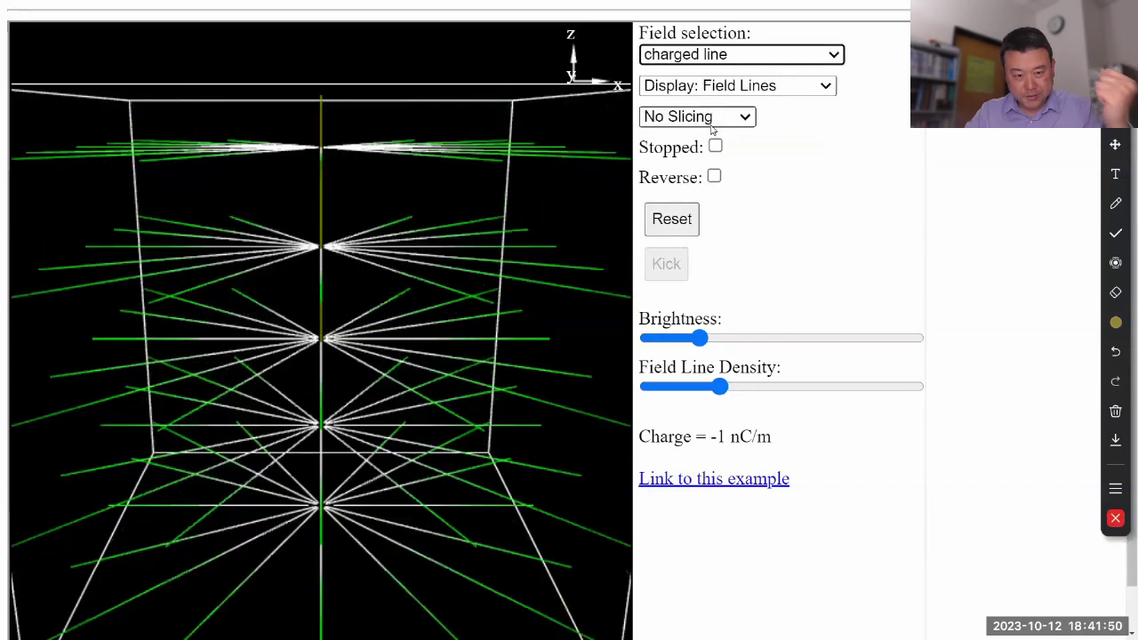
- Orbit the -1 nC/m charged line from above, obliquely, lengthwise and side-on
{"action": "left_click_drag", "start_coordinate": [406, 198], "coordinate": [396, 344]}
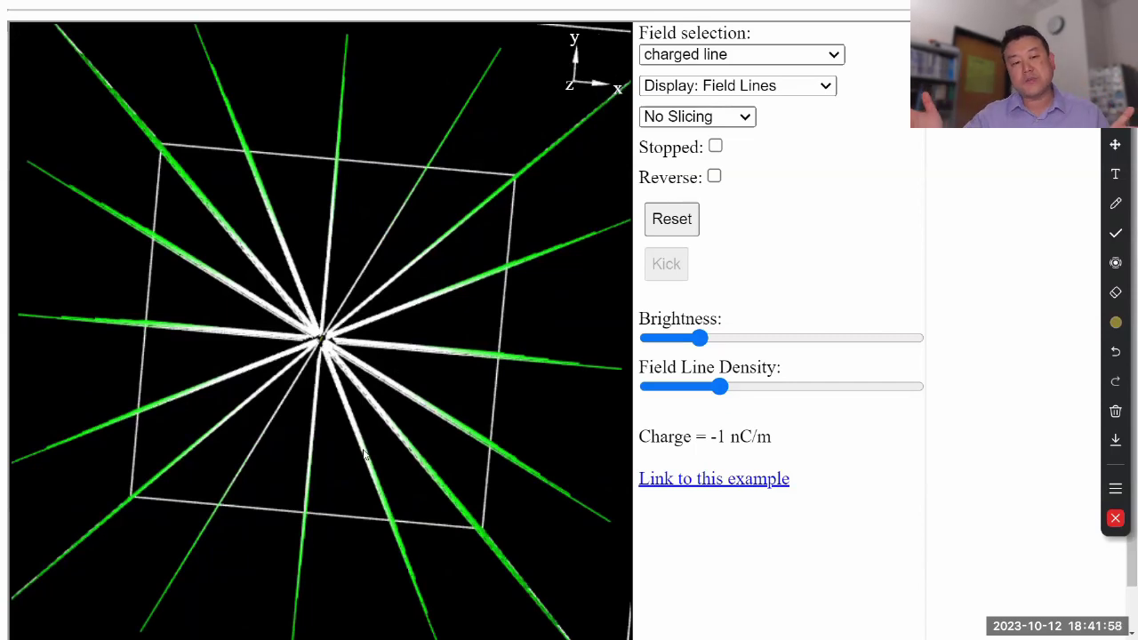
{"action": "left_click_drag", "start_coordinate": [297, 506], "coordinate": [438, 391]}
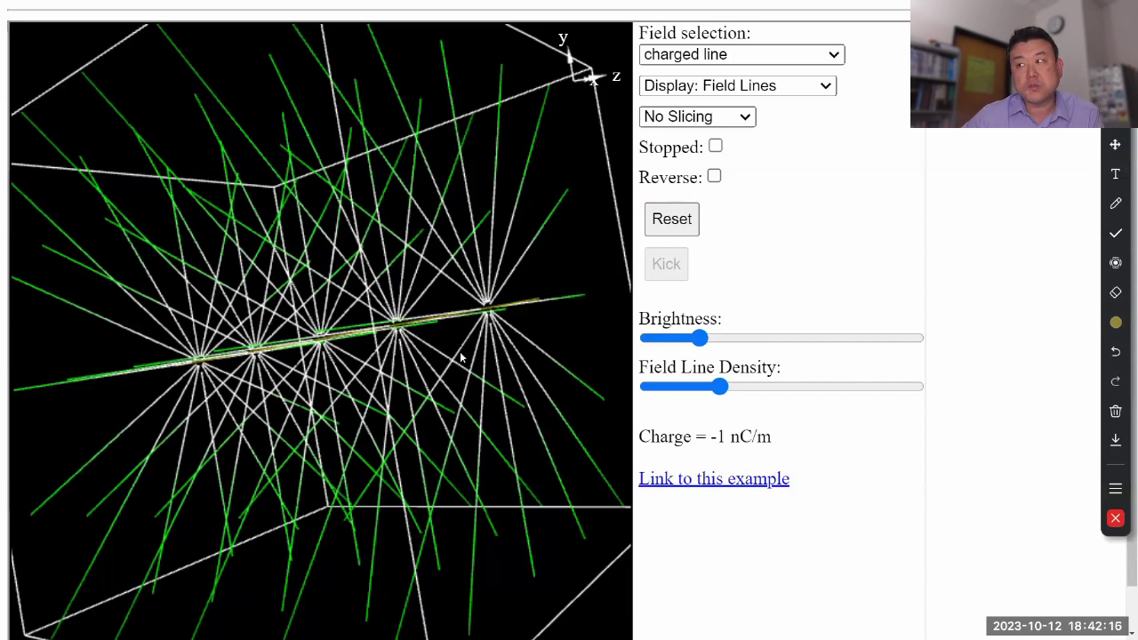
{"action": "left_click_drag", "start_coordinate": [325, 480], "coordinate": [327, 468]}
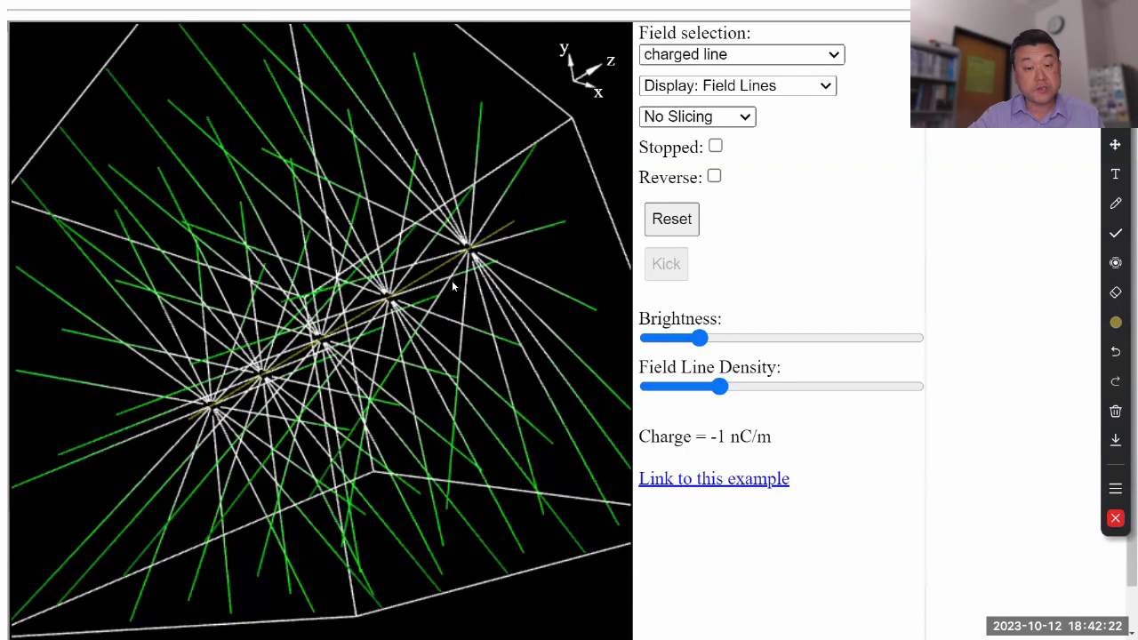
{"action": "left_click_drag", "start_coordinate": [324, 481], "coordinate": [232, 515]}
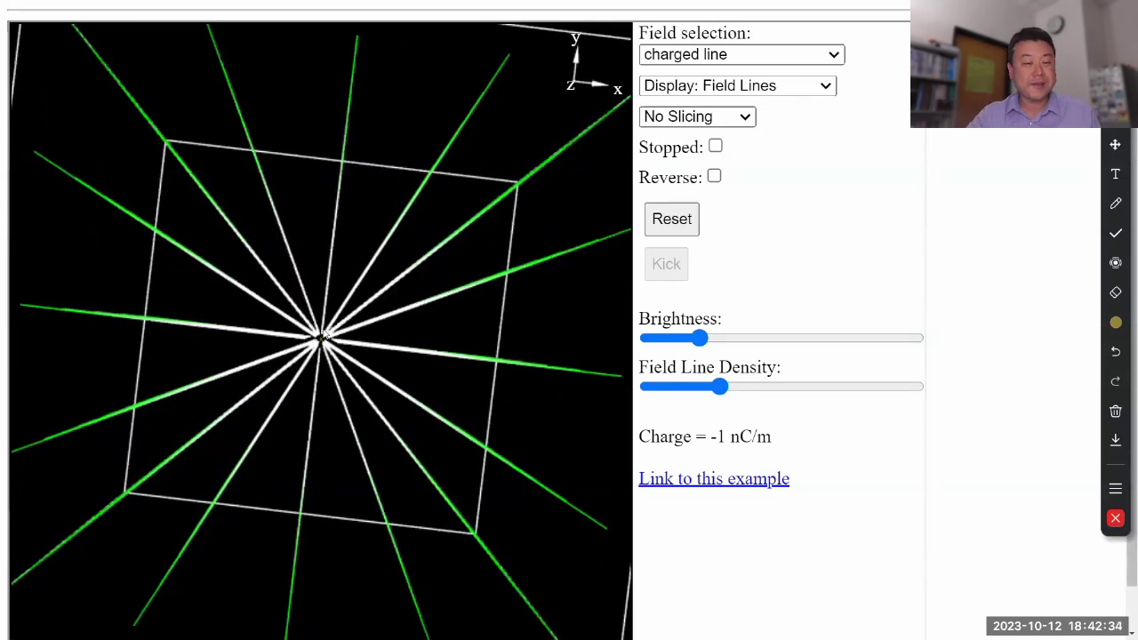
{"action": "left_click_drag", "start_coordinate": [322, 500], "coordinate": [347, 353]}
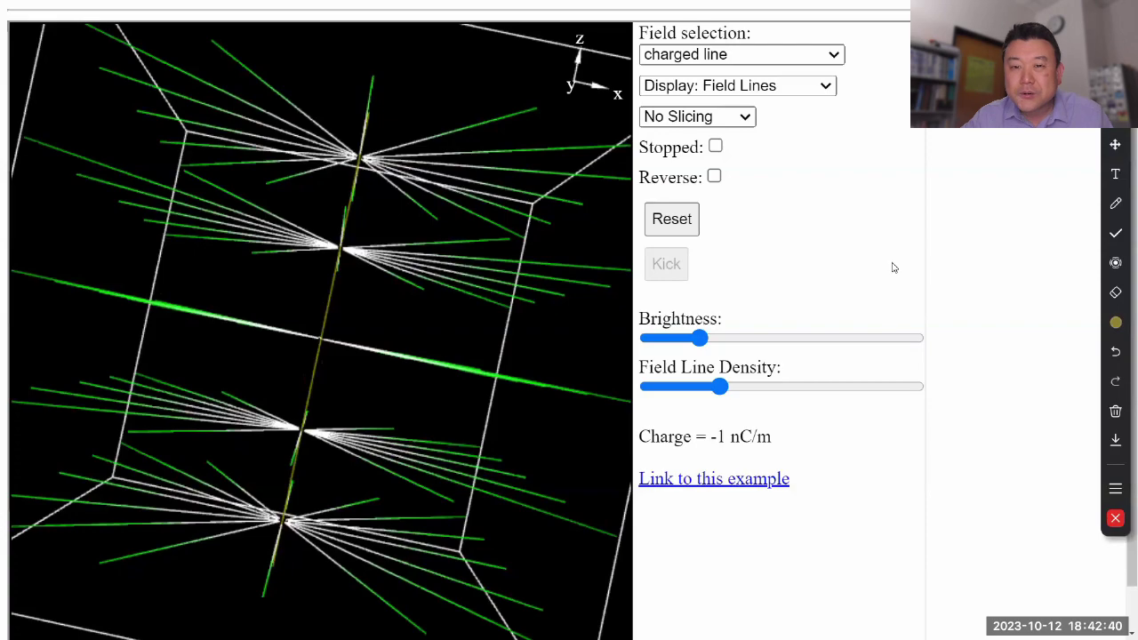
{"action": "left_click_drag", "start_coordinate": [434, 314], "coordinate": [417, 391]}
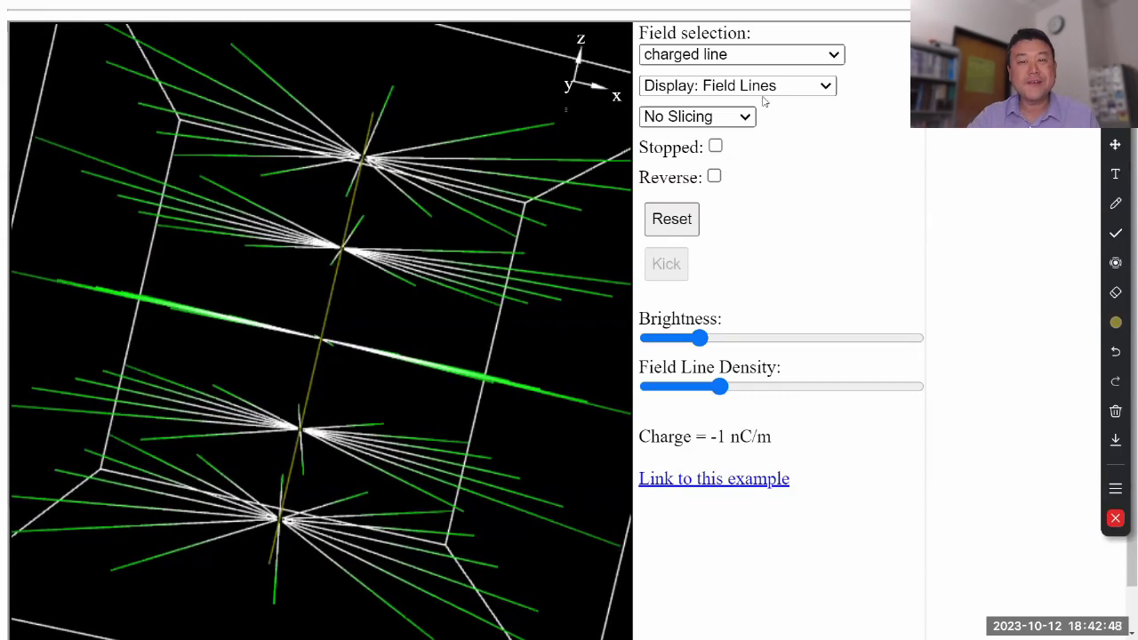
{"action": "left_click", "coordinate": [754, 54]}
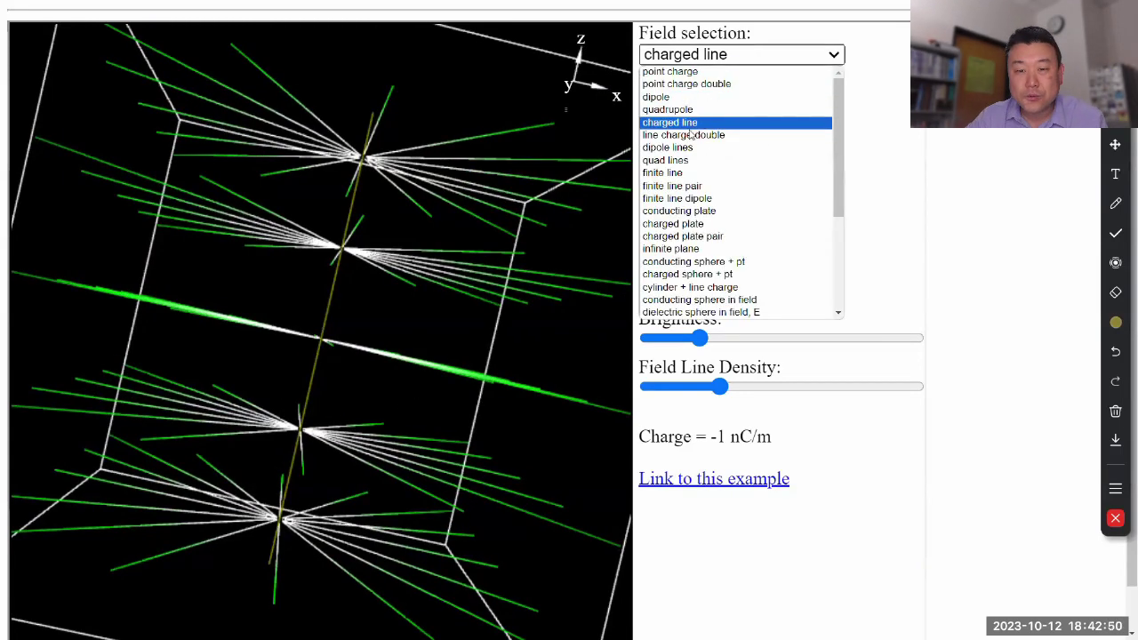
- Switch the field to charged plate, then to infinite plane
{"action": "left_click", "coordinate": [694, 228]}
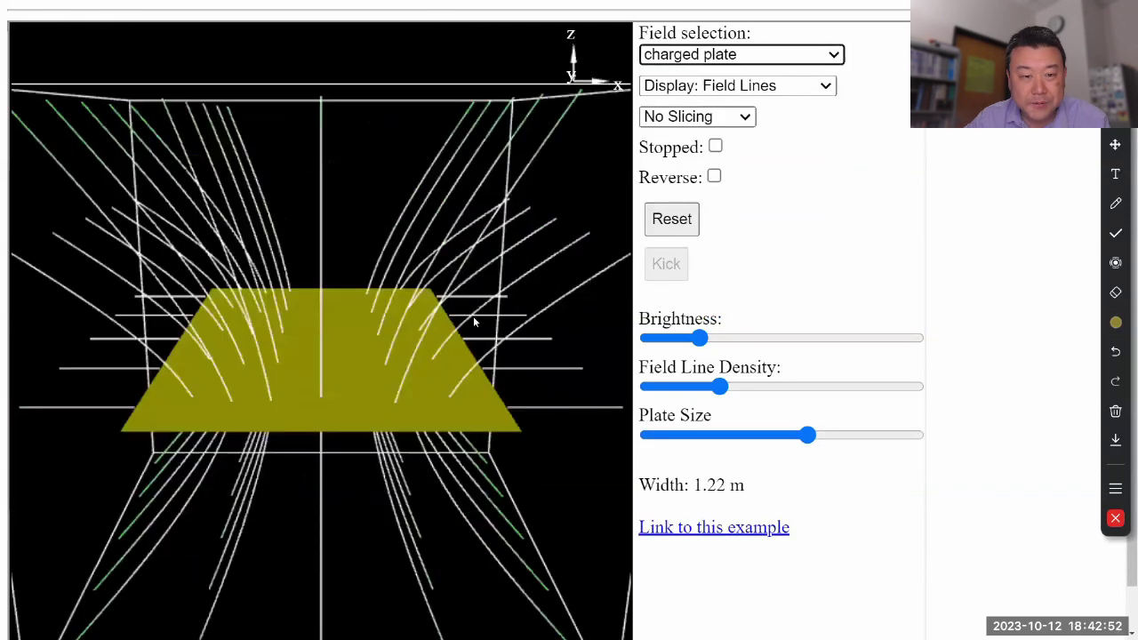
{"action": "left_click", "coordinate": [721, 55]}
{"action": "left_click", "coordinate": [708, 250]}
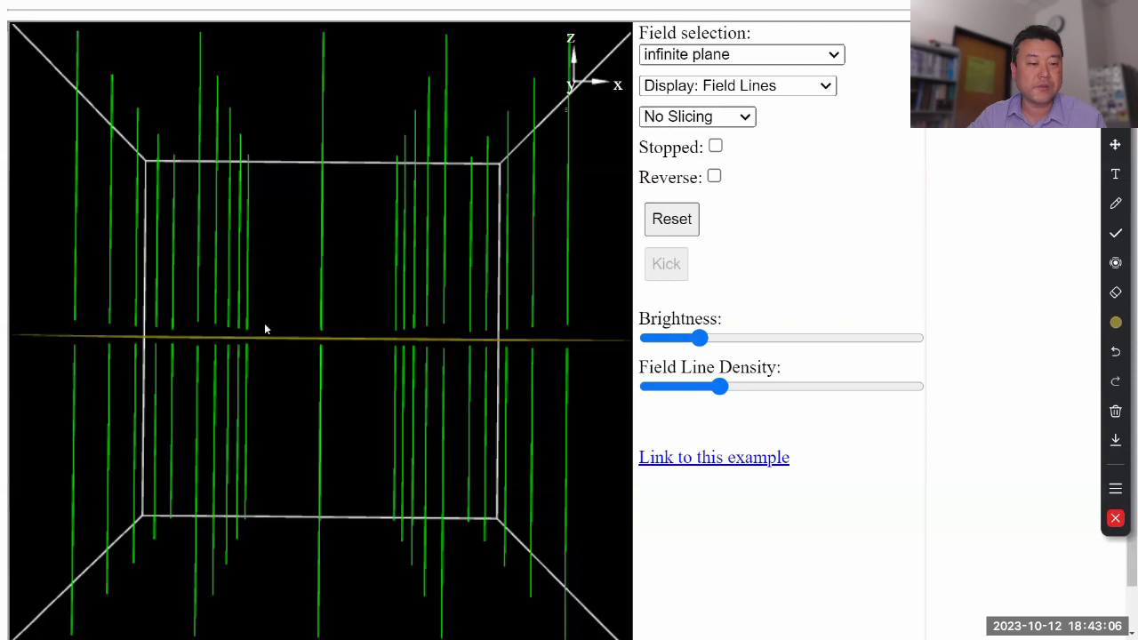
{"action": "left_click", "coordinate": [721, 54]}
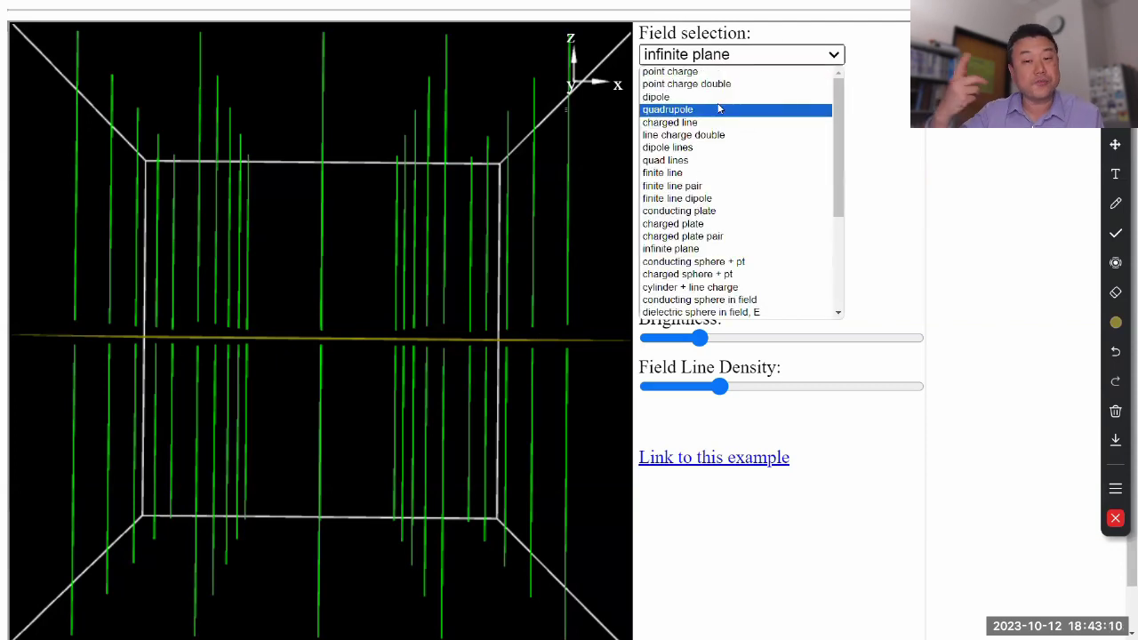
- Orbit the view and reselect infinite plane as the field type
{"action": "left_click_drag", "start_coordinate": [452, 282], "coordinate": [528, 320]}
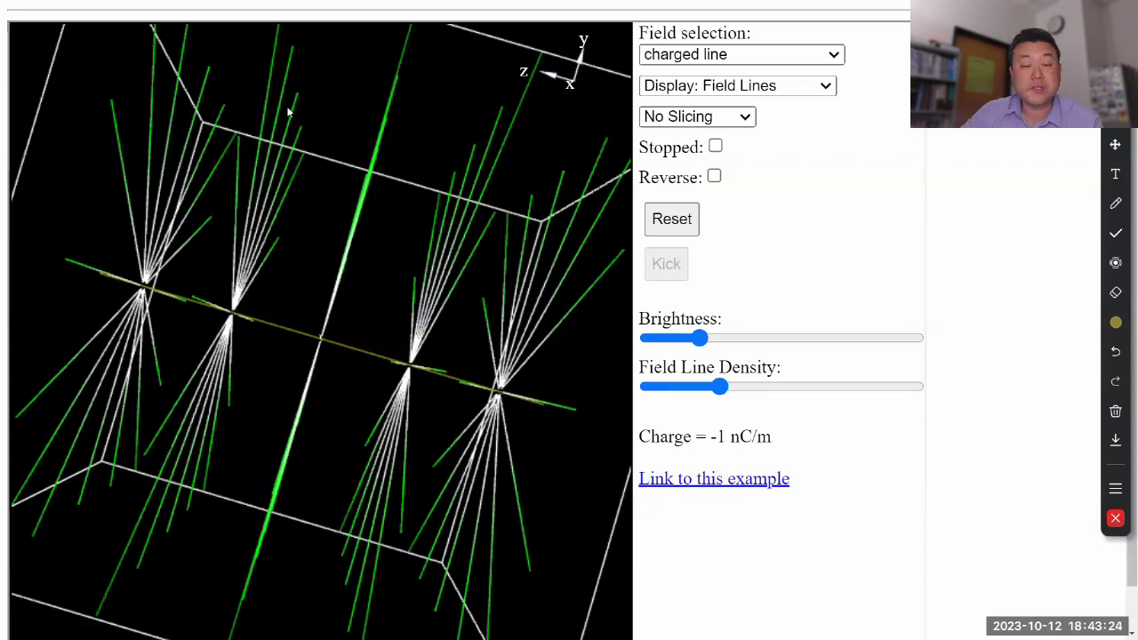
{"action": "left_click", "coordinate": [803, 54]}
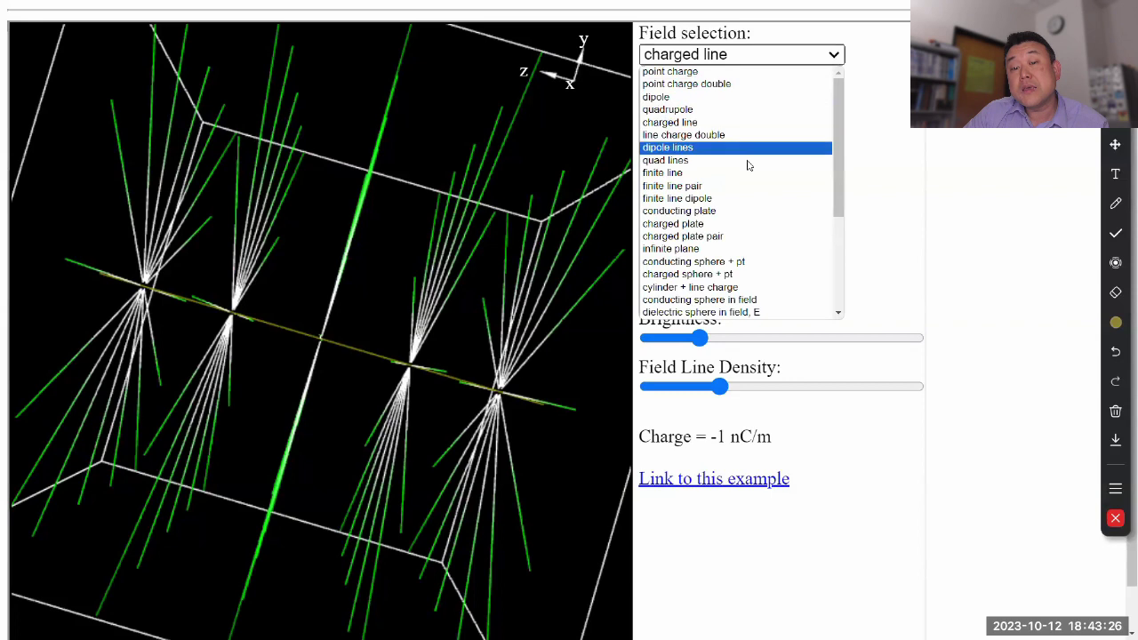
{"action": "left_click", "coordinate": [699, 250]}
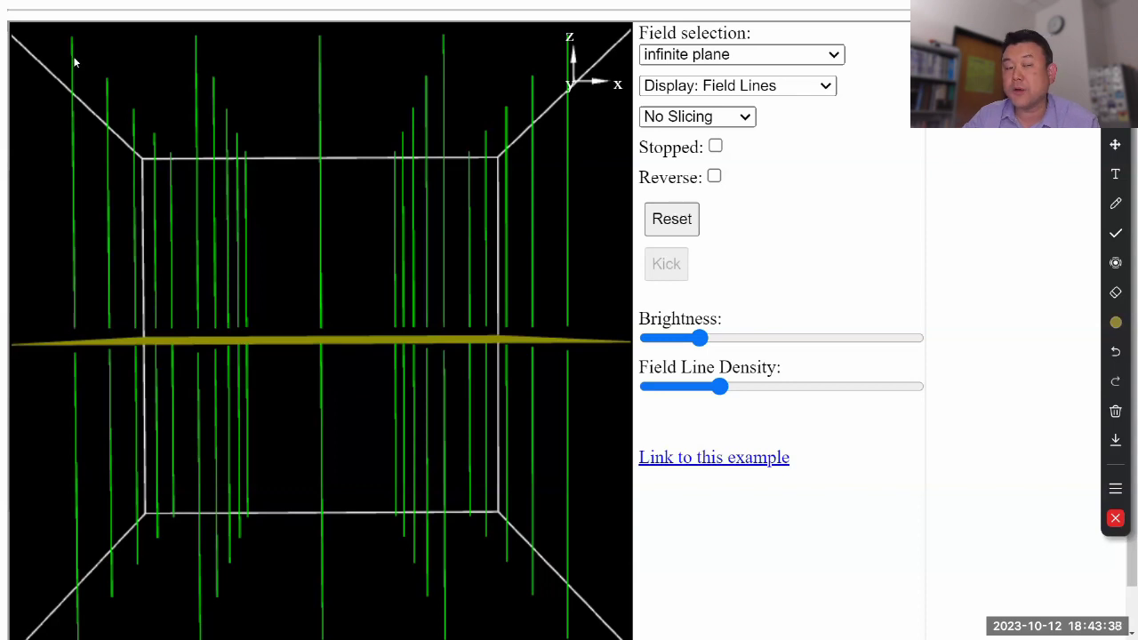
- Tilt the infinite plane view to see its uniform parallel field lines
{"action": "left_click_drag", "start_coordinate": [222, 211], "coordinate": [539, 213]}
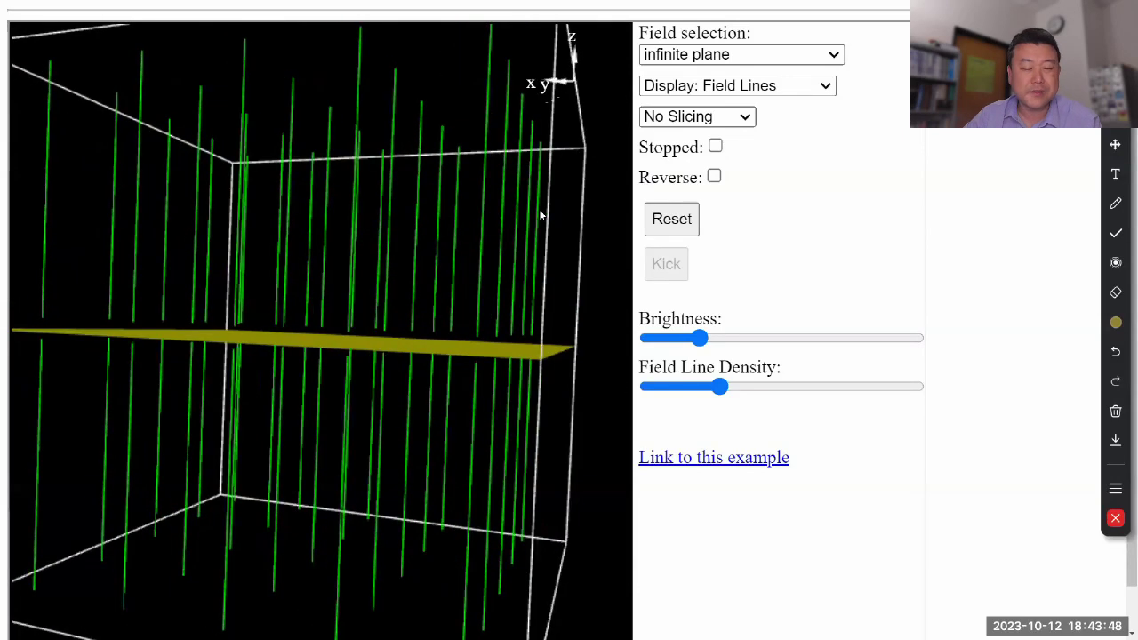
{"action": "left_click", "coordinate": [755, 59]}
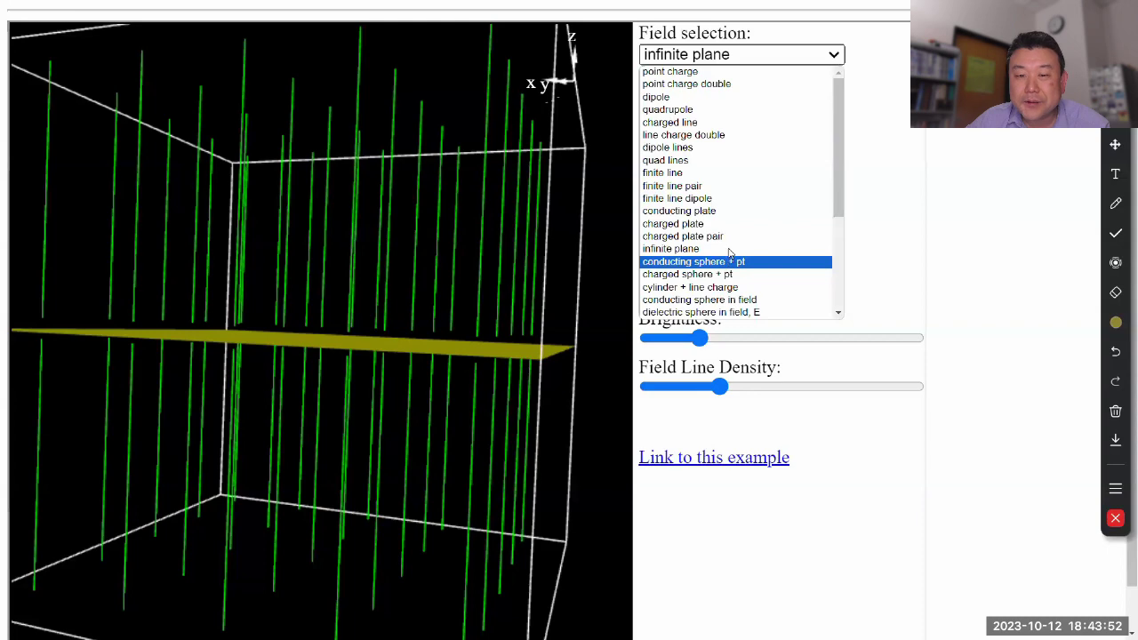